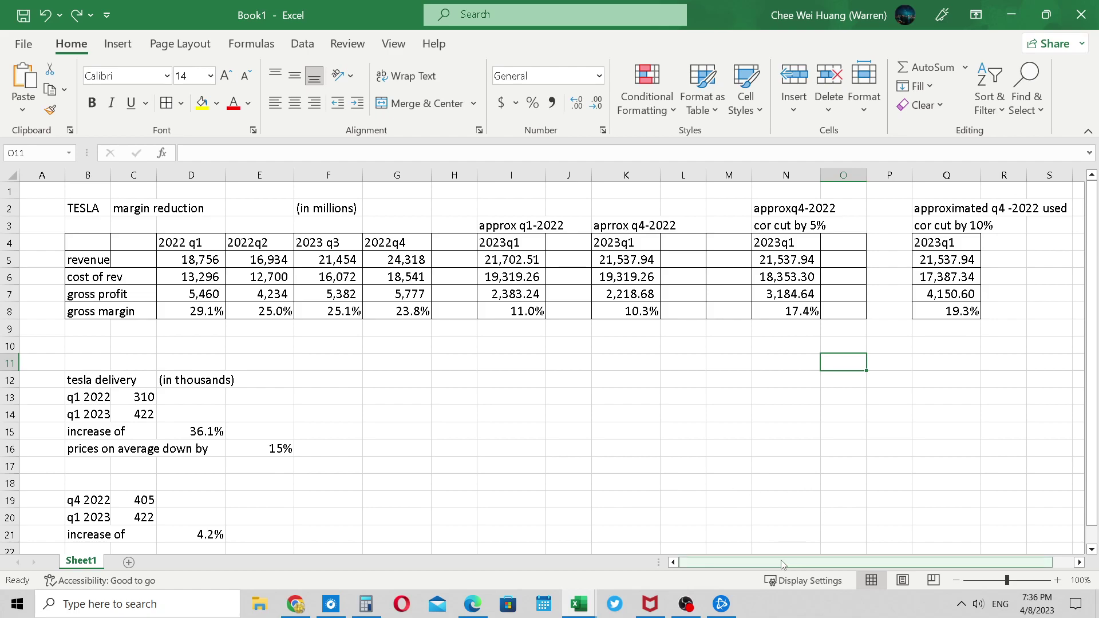
# Bold the quarter heading rows B3:Q4 of the Tesla margin table.
pyautogui.moveTo(781, 560); pyautogui.dragTo(783, 564)
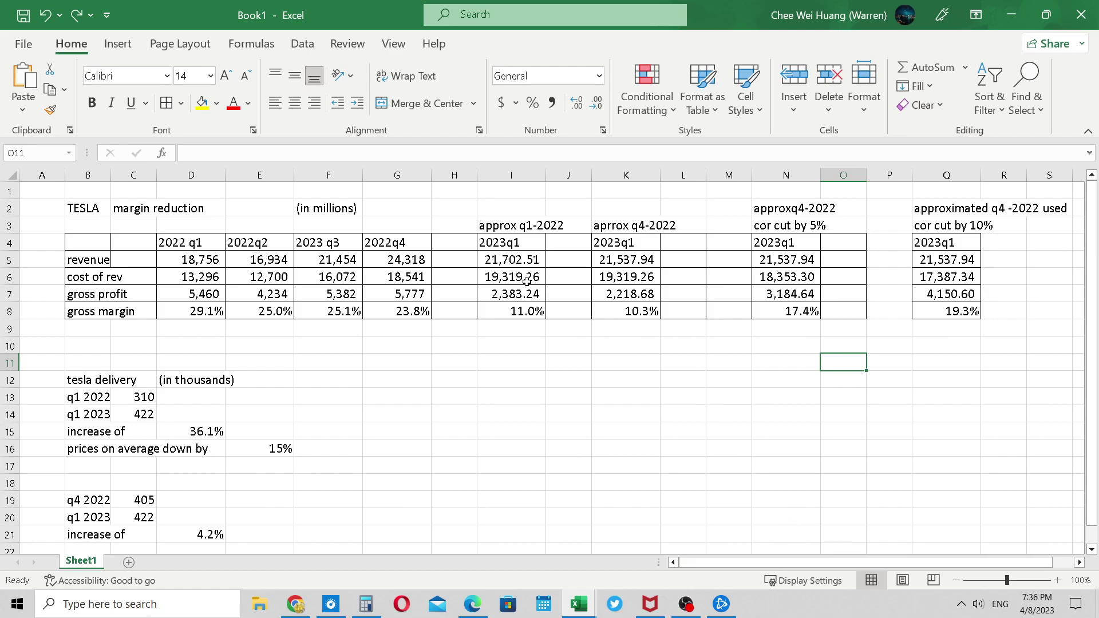
pyautogui.moveTo(88, 225); pyautogui.dragTo(967, 244)
pyautogui.click(92, 103)
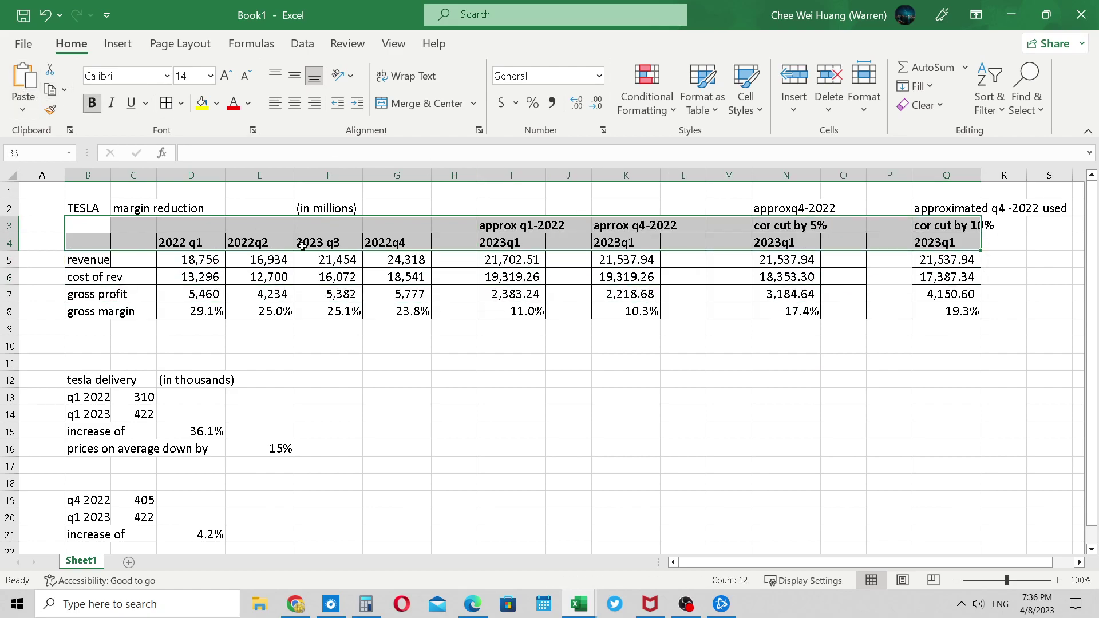
pyautogui.click(563, 312)
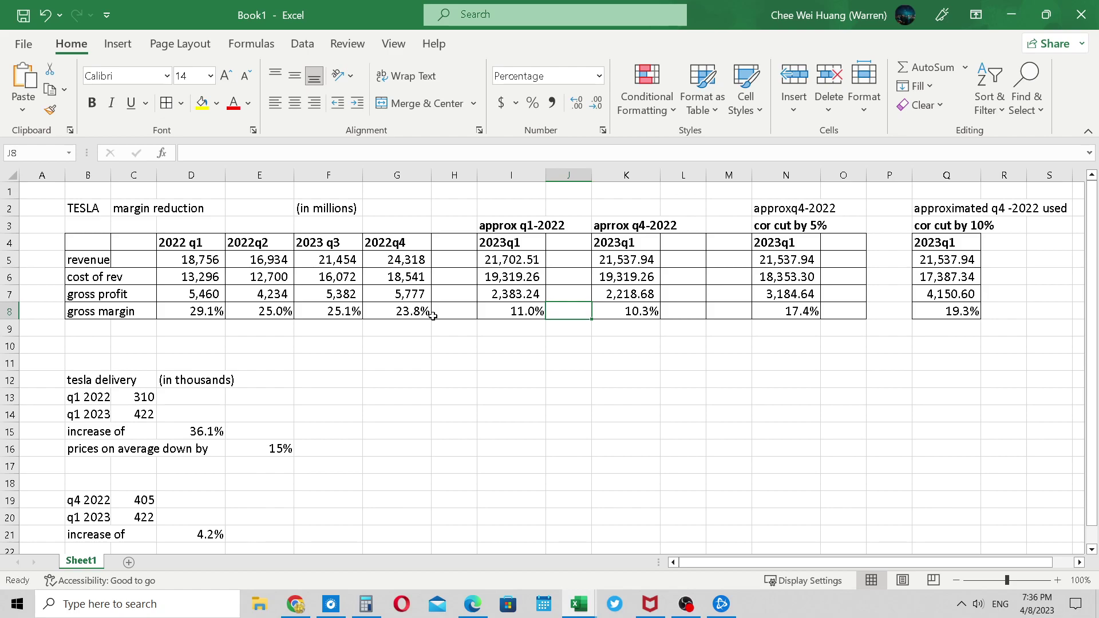
# Bold the 5% and 10% cost-cut scenario titles in N2:Q3.
pyautogui.moveTo(780, 210); pyautogui.dragTo(935, 222)
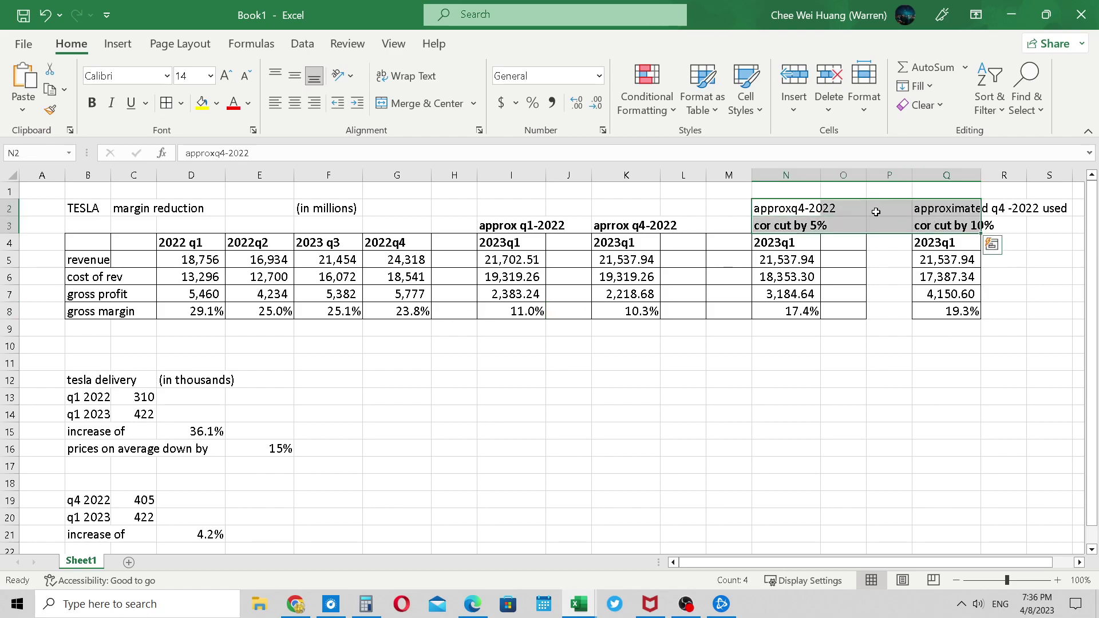
pyautogui.click(90, 108)
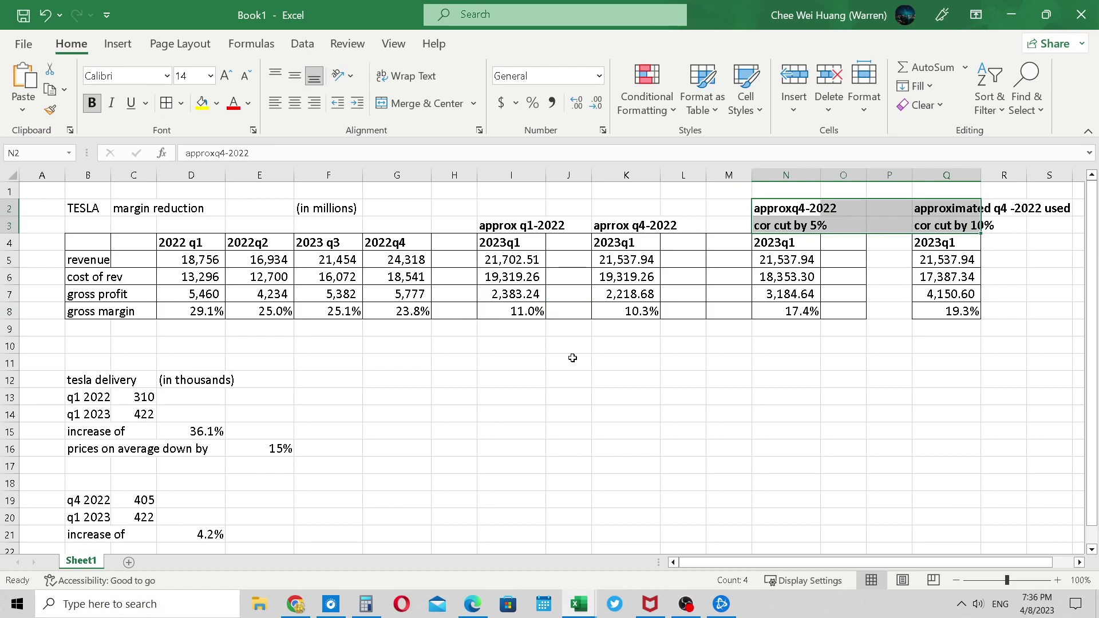
pyautogui.click(662, 382)
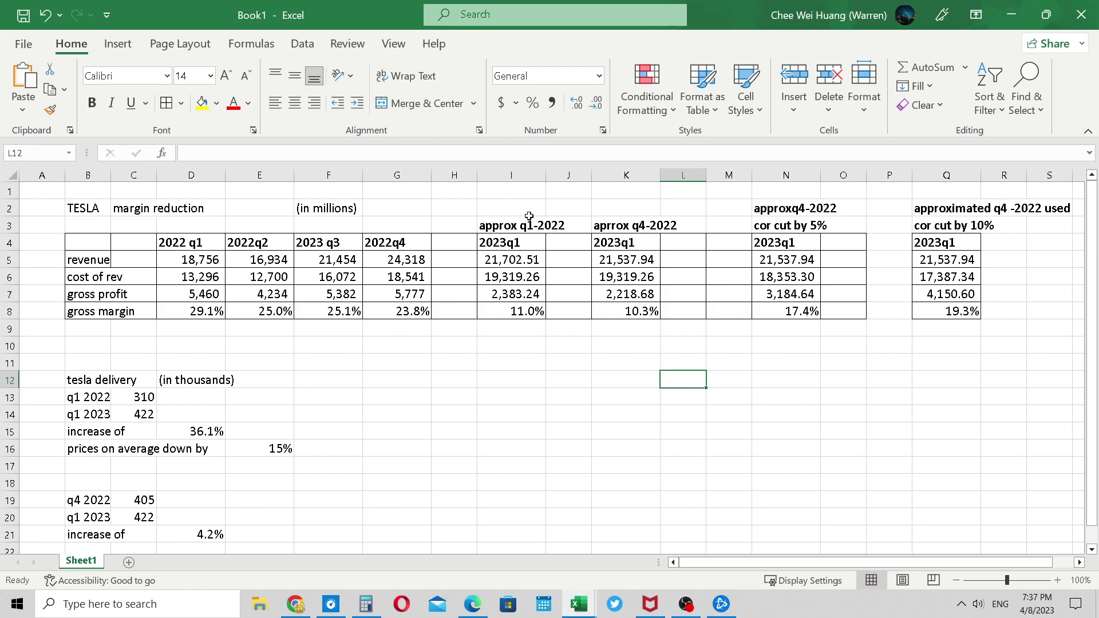
pyautogui.click(510, 221)
pyautogui.click(492, 262)
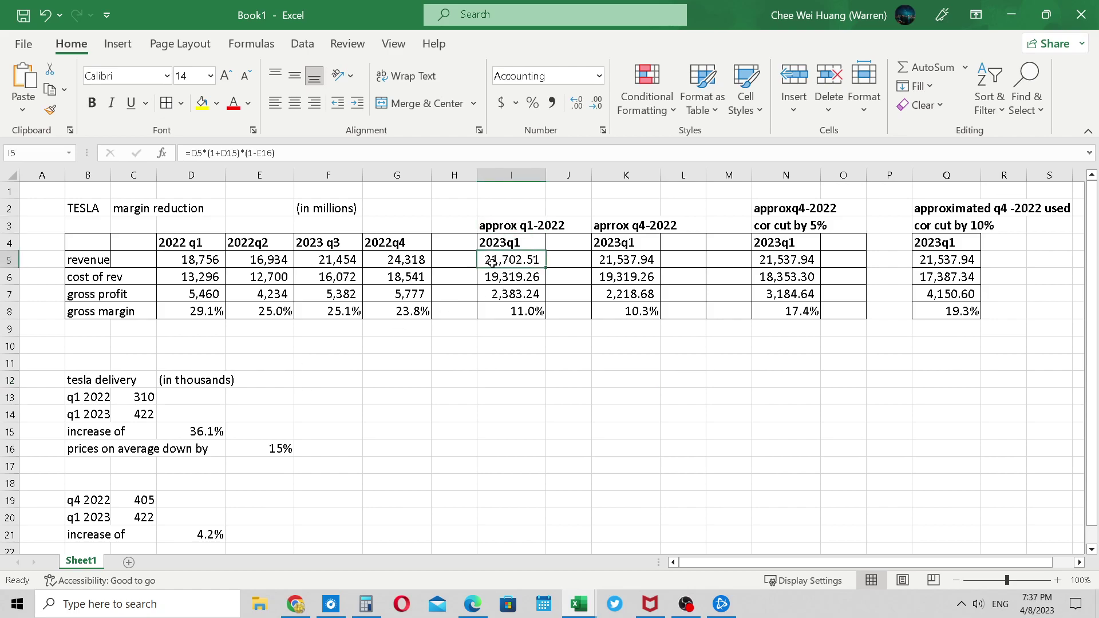
pyautogui.click(200, 263)
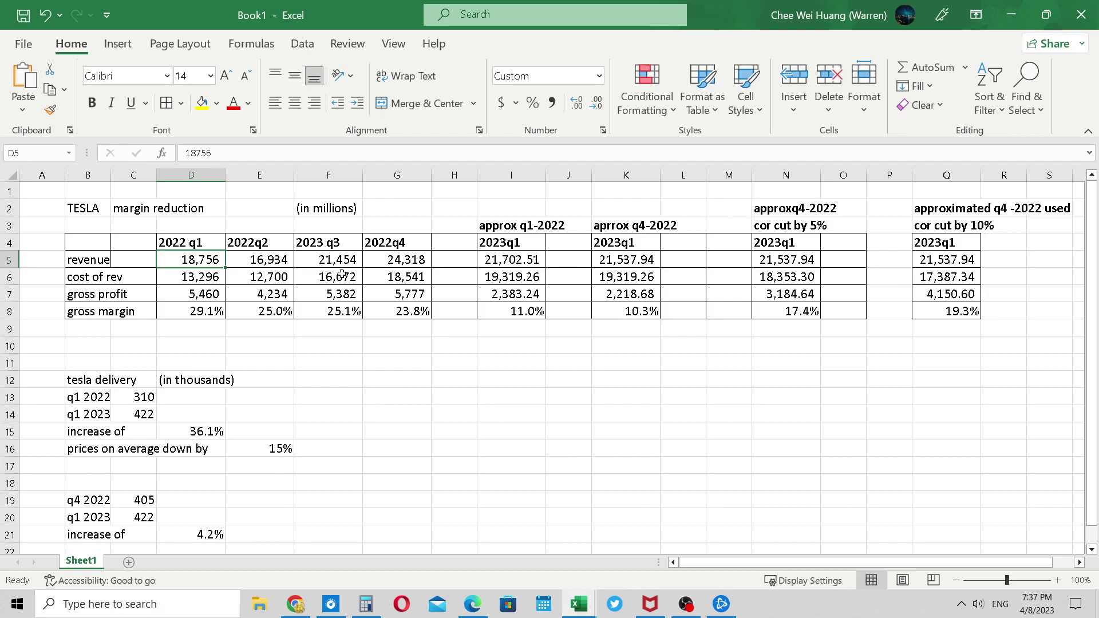
pyautogui.click(487, 265)
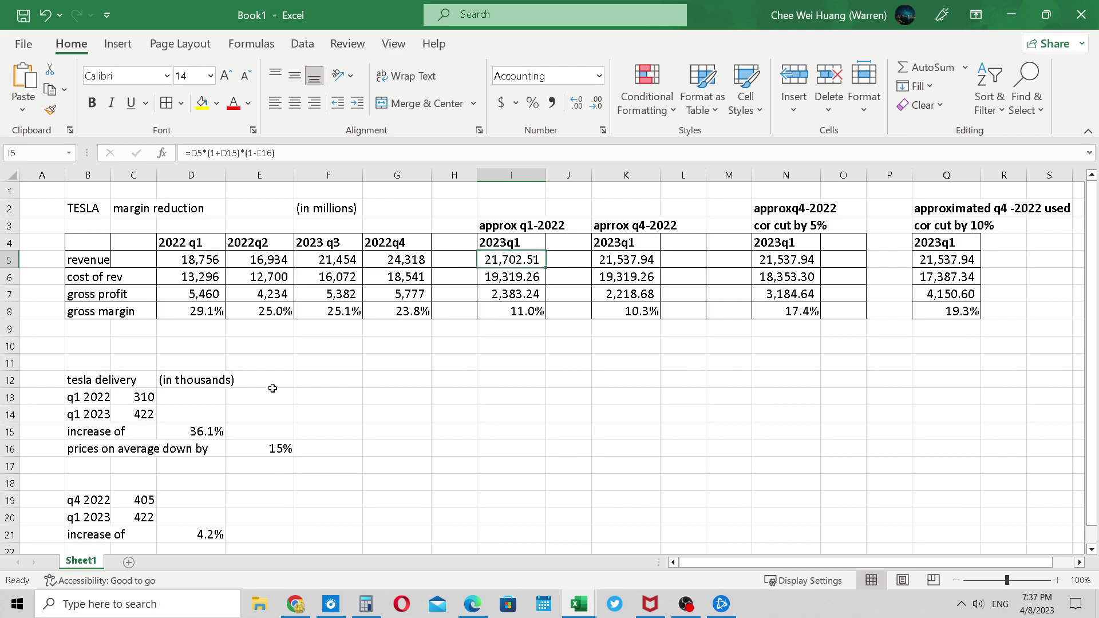
pyautogui.click(620, 266)
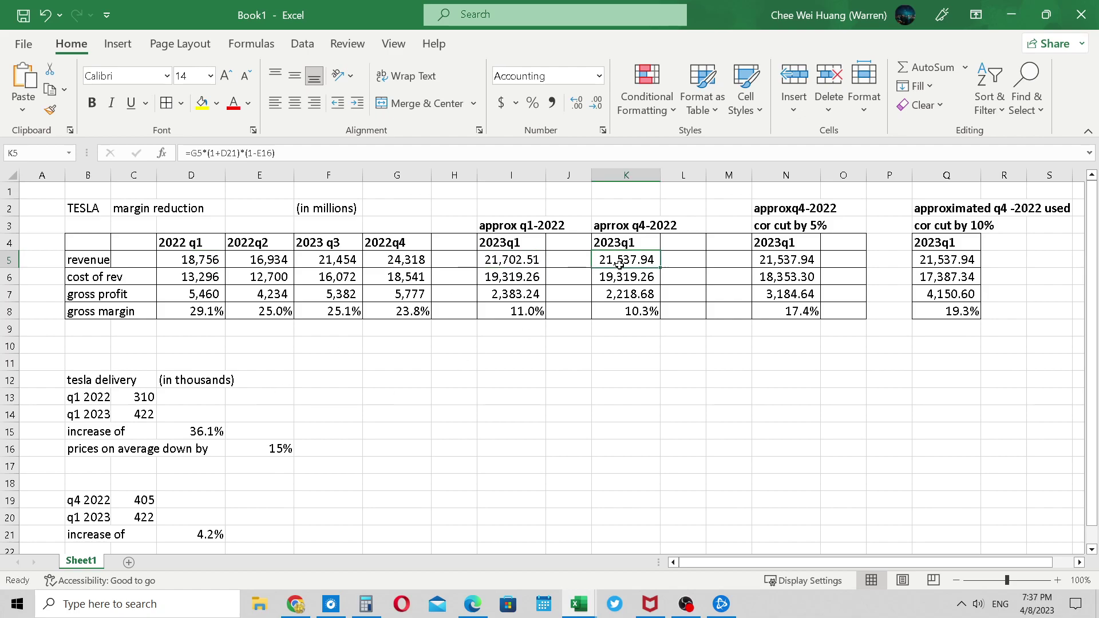
pyautogui.click(396, 265)
pyautogui.click(618, 267)
pyautogui.moveTo(621, 228); pyautogui.dragTo(628, 313)
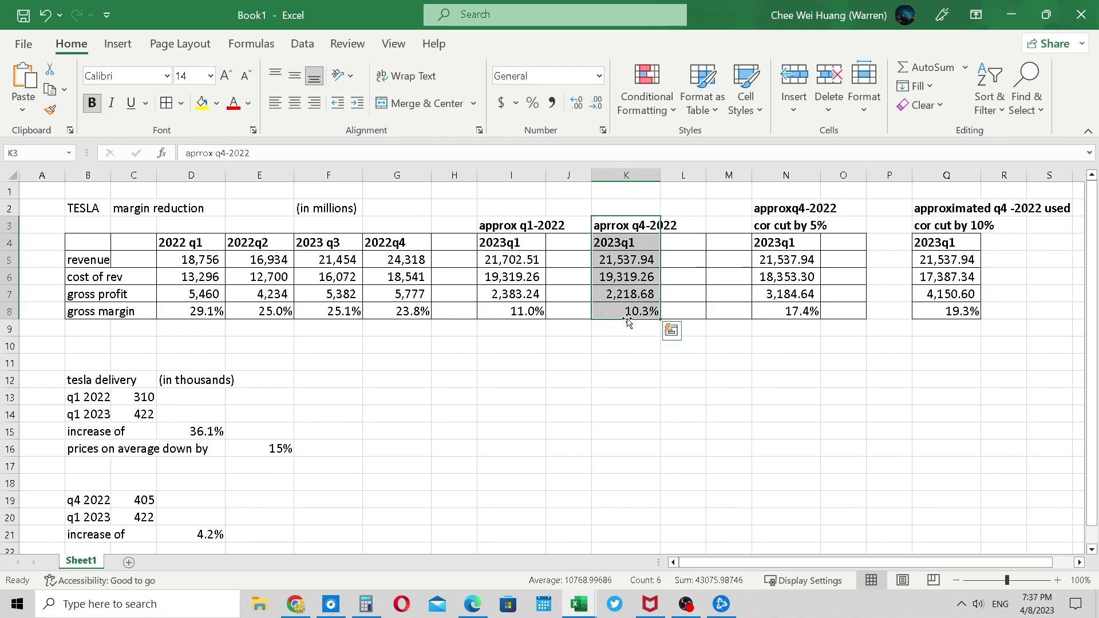
pyautogui.click(629, 363)
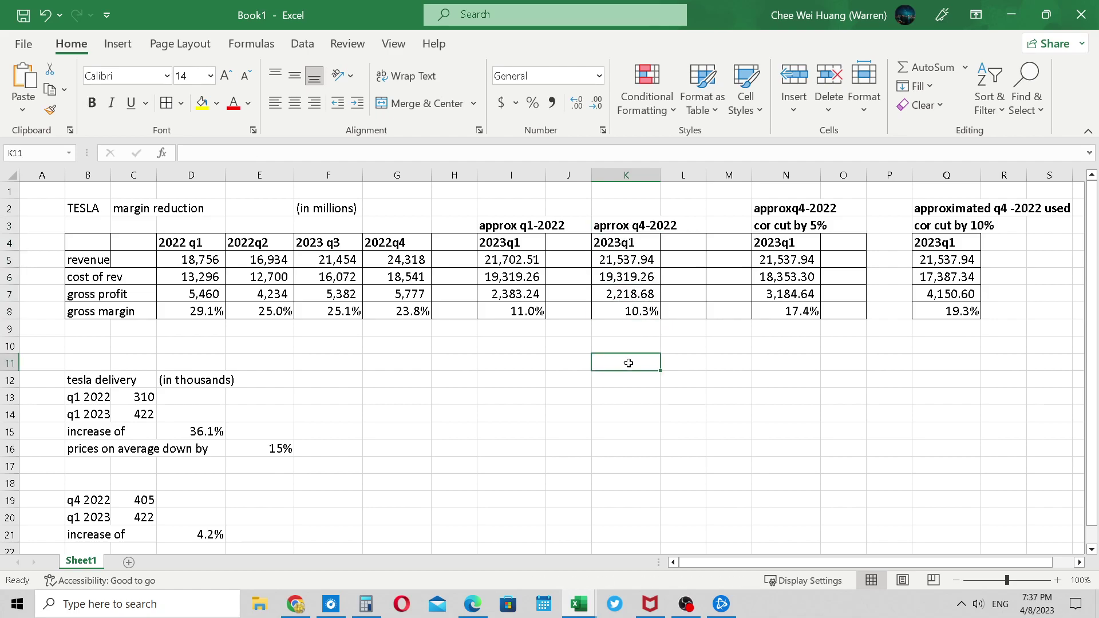
pyautogui.click(630, 309)
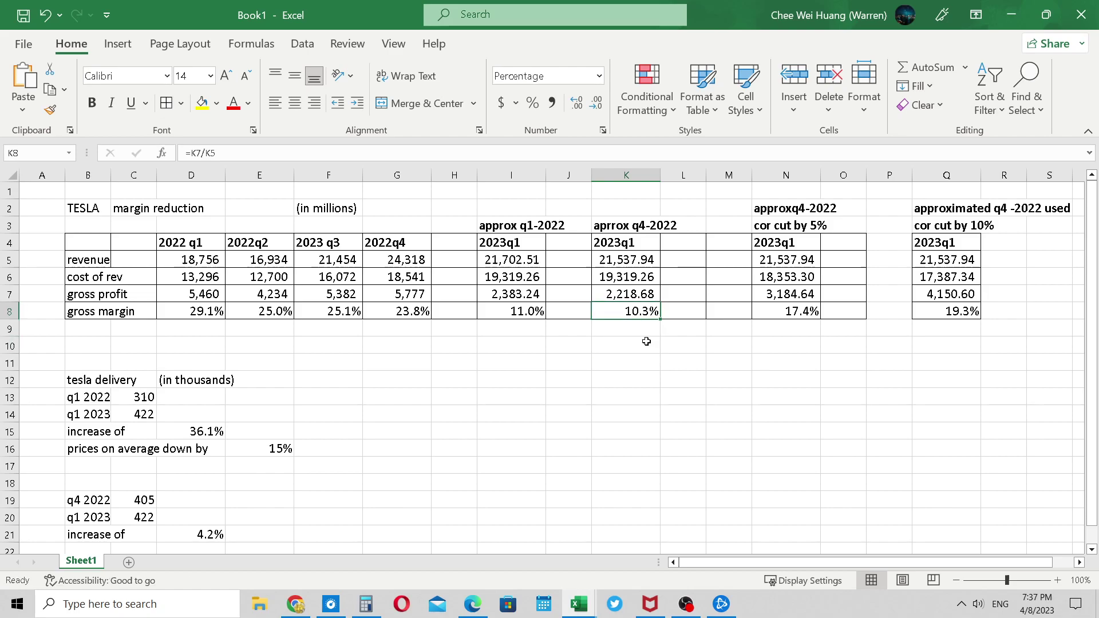
pyautogui.click(651, 348)
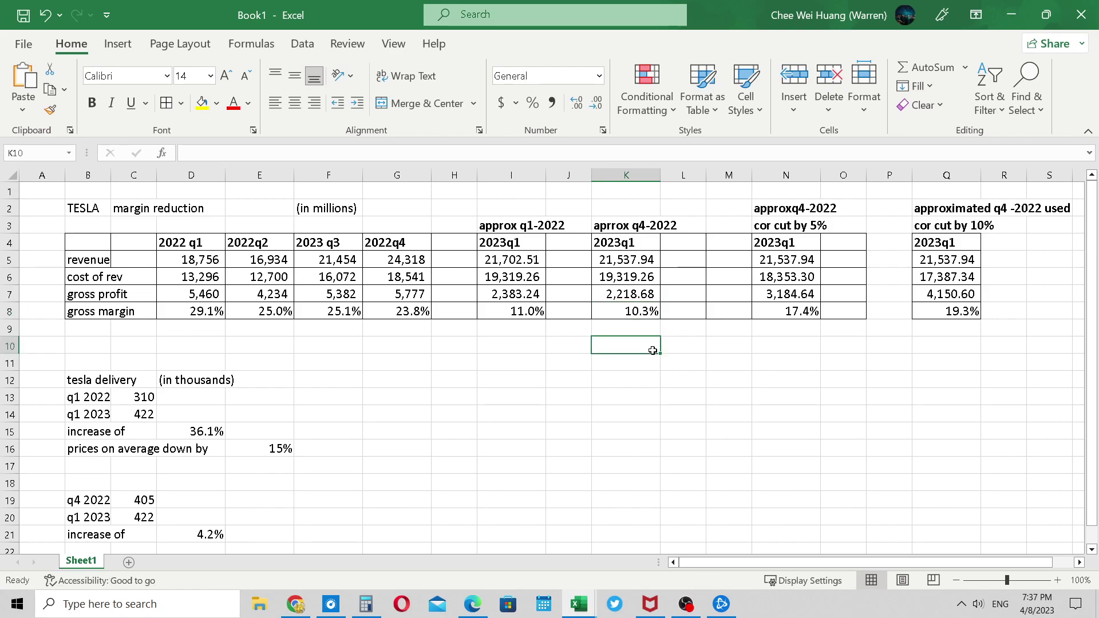
pyautogui.click(629, 265)
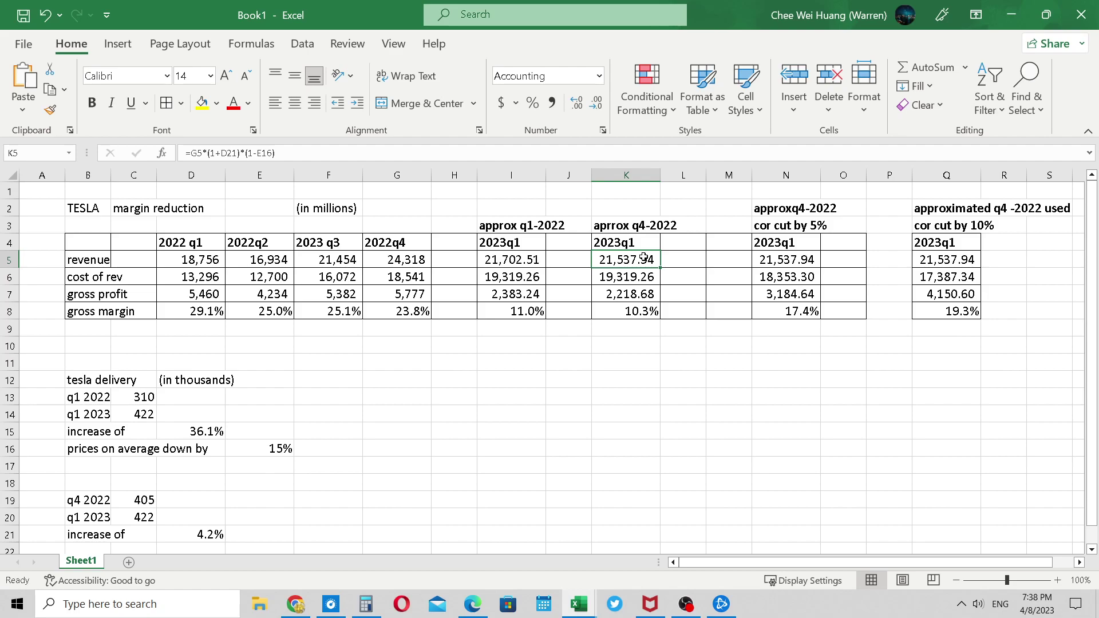
pyautogui.click(279, 450)
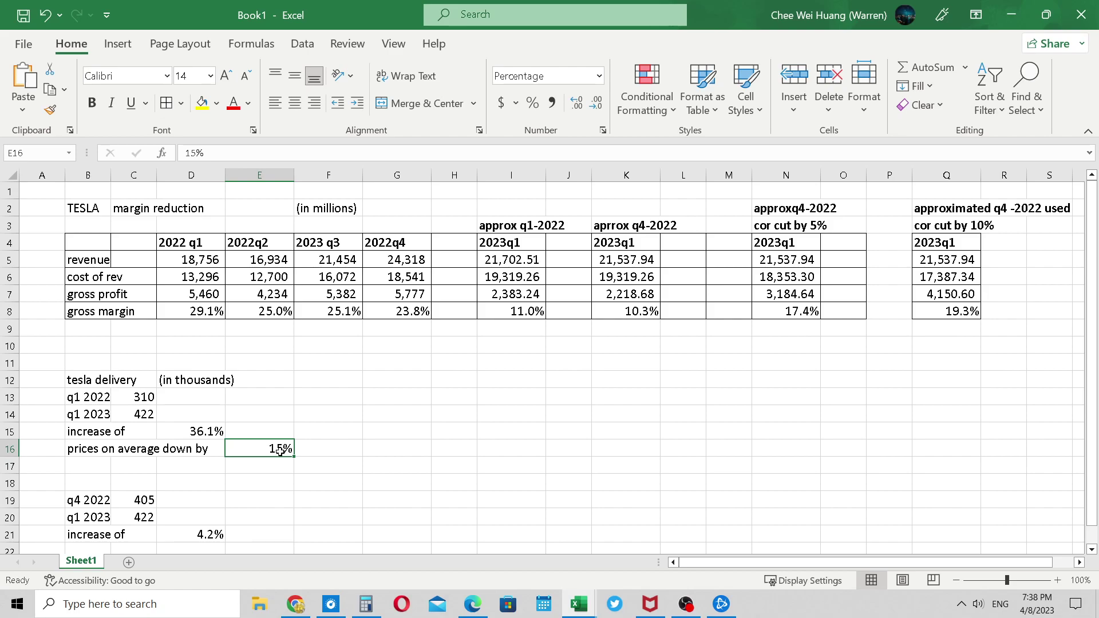
# Try 12%, then 15%, as the average price drop in E16.
pyautogui.write('12')
pyautogui.press('Return')
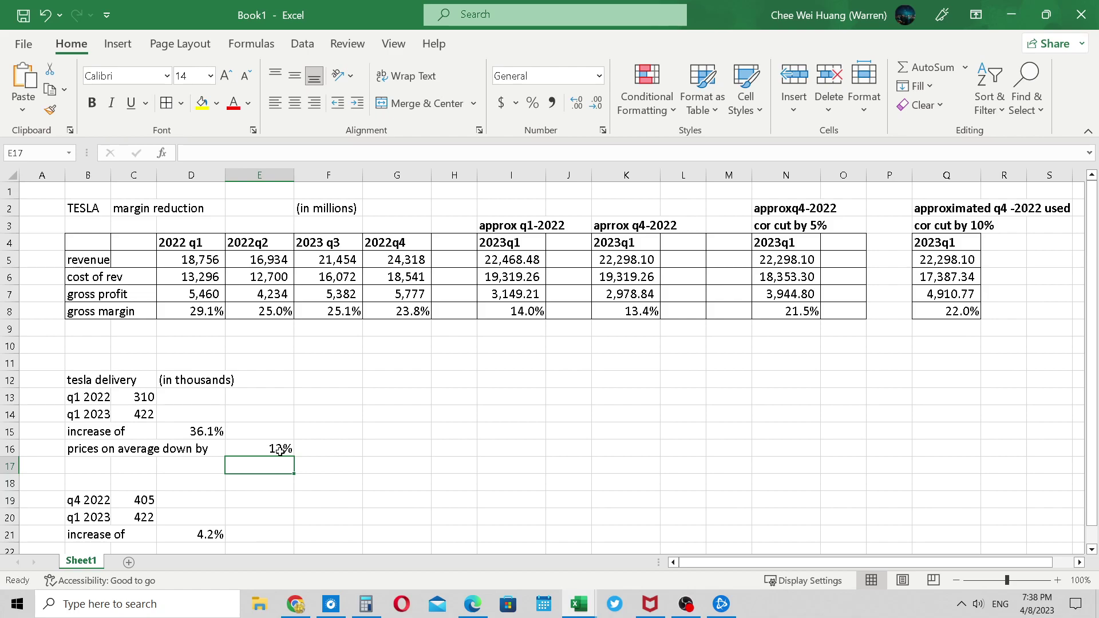
pyautogui.click(280, 451)
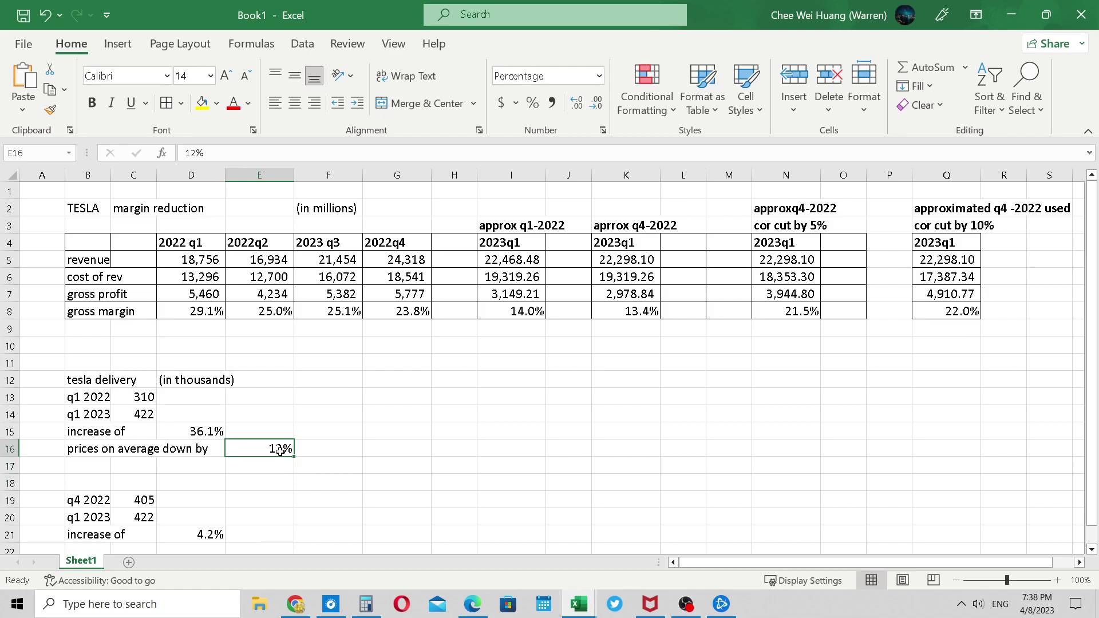
pyautogui.press('Return')
pyautogui.click(280, 452)
pyautogui.write('15')
pyautogui.press('Return')
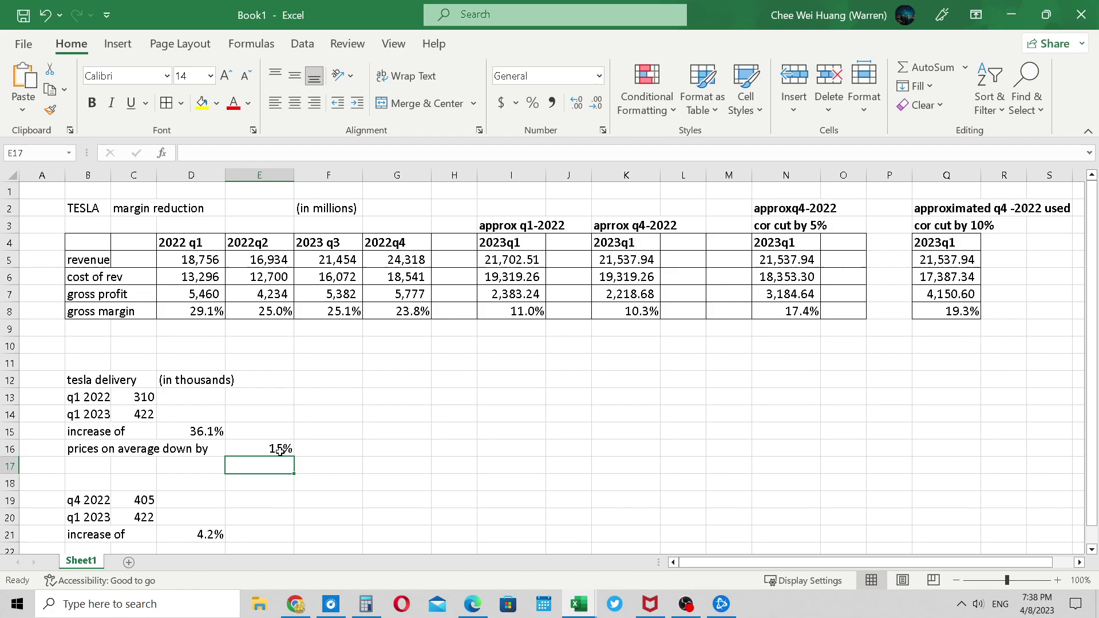
# Revert the price drop to 12%, then settle on 13% in E16.
pyautogui.click(280, 451)
pyautogui.write('12')
pyautogui.press('Return')
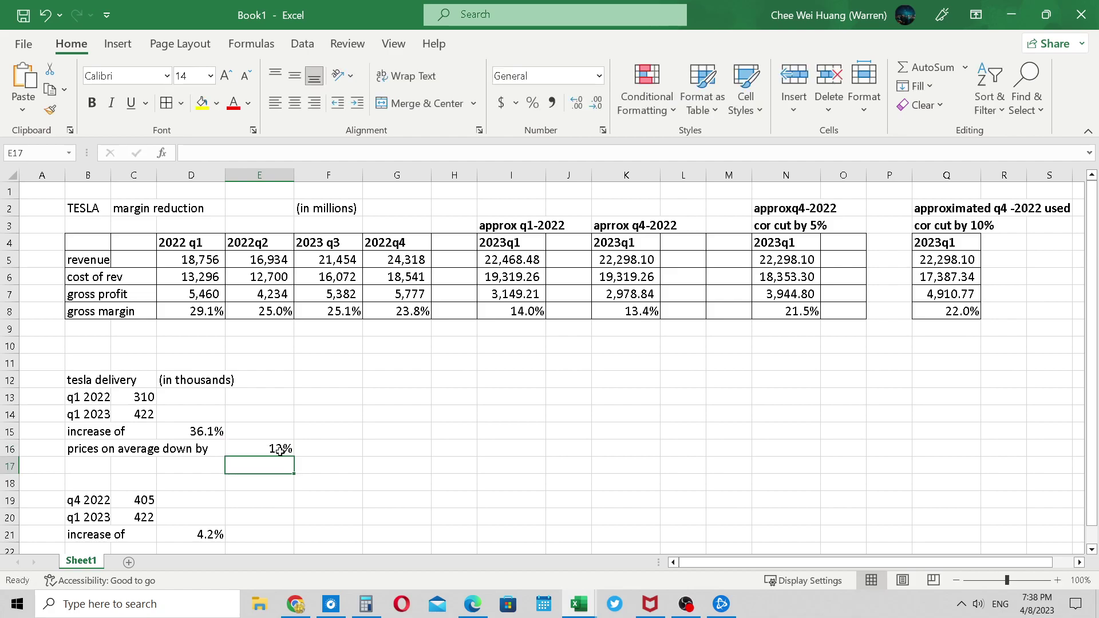
pyautogui.click(280, 451)
pyautogui.write('13')
pyautogui.press('Return')
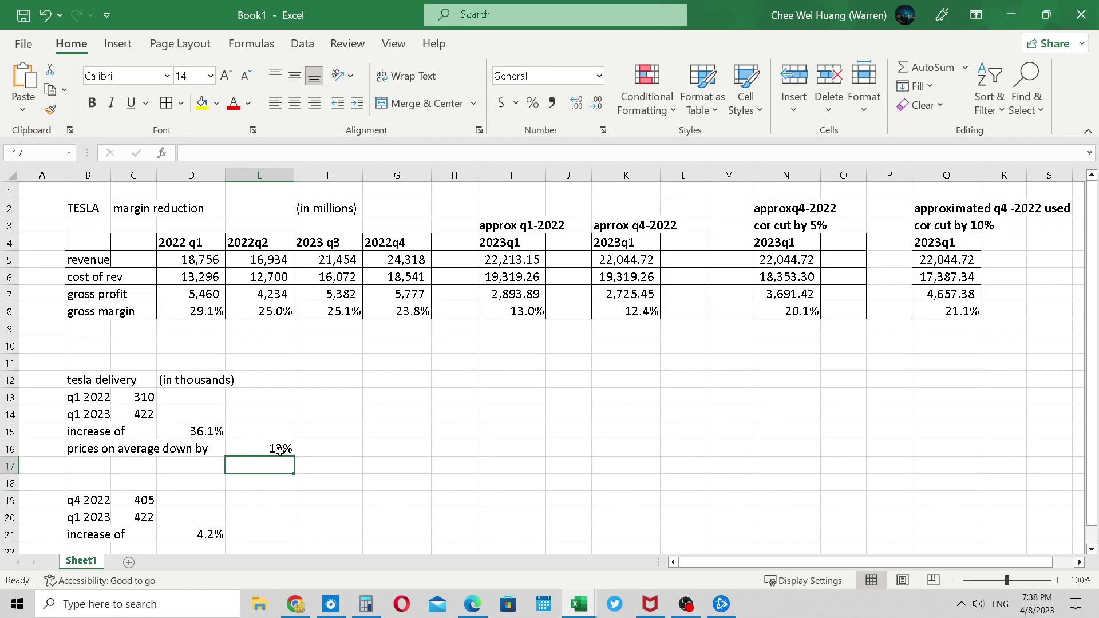
pyautogui.click(280, 452)
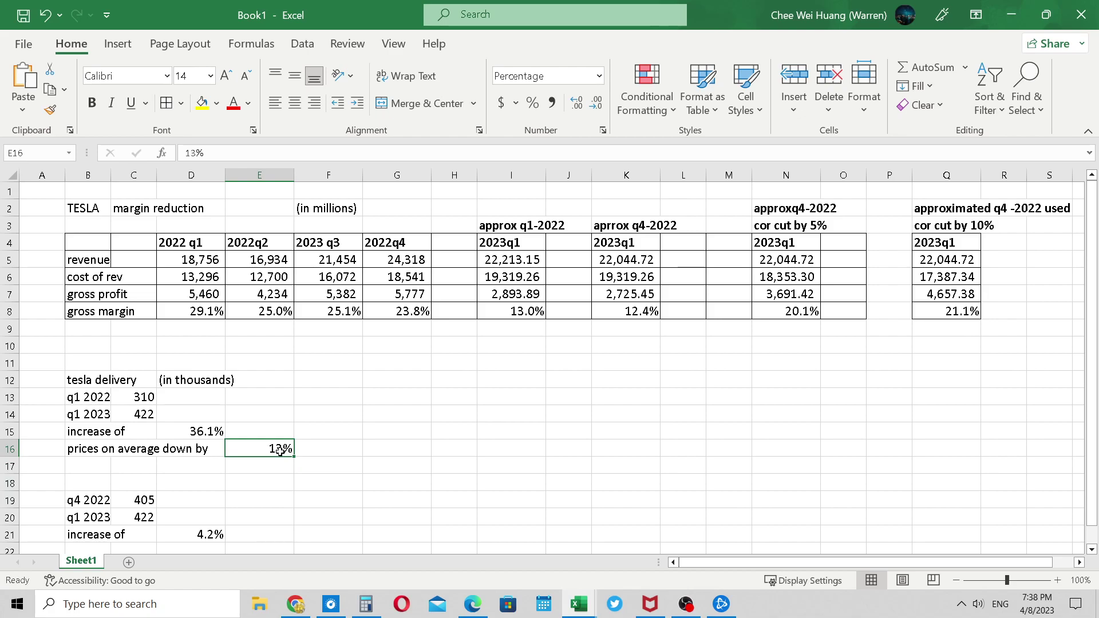
pyautogui.press('Right')
pyautogui.press('Right')
pyautogui.press('Right')
pyautogui.press('Right')
pyautogui.press('Right')
pyautogui.press('Left')
pyautogui.press('Left')
pyautogui.press('Left')
pyautogui.press('Left')
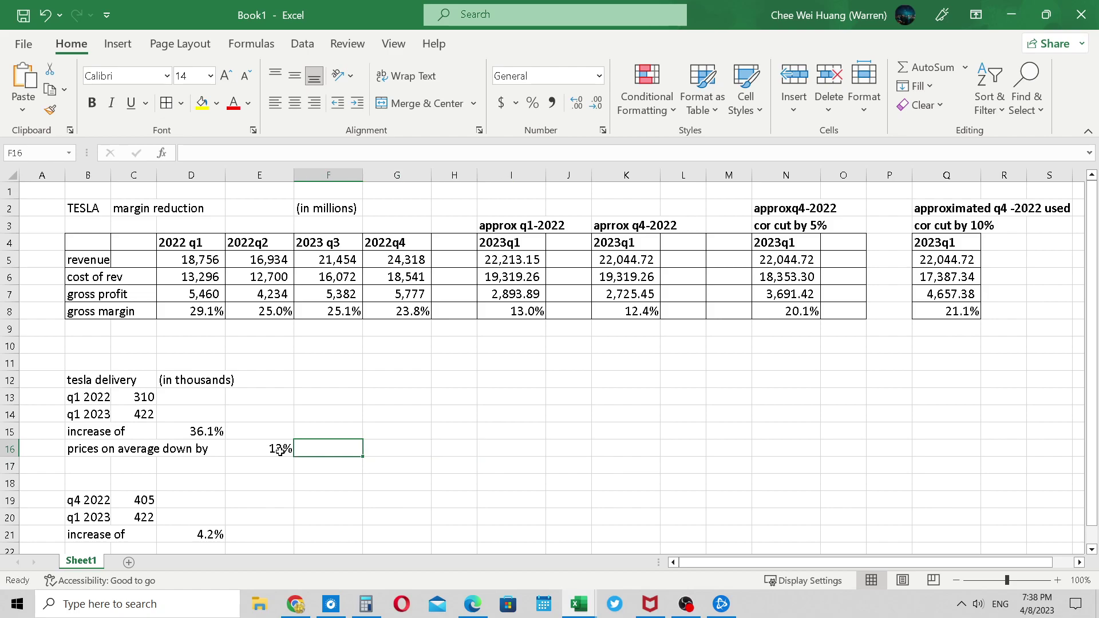
pyautogui.press('Left')
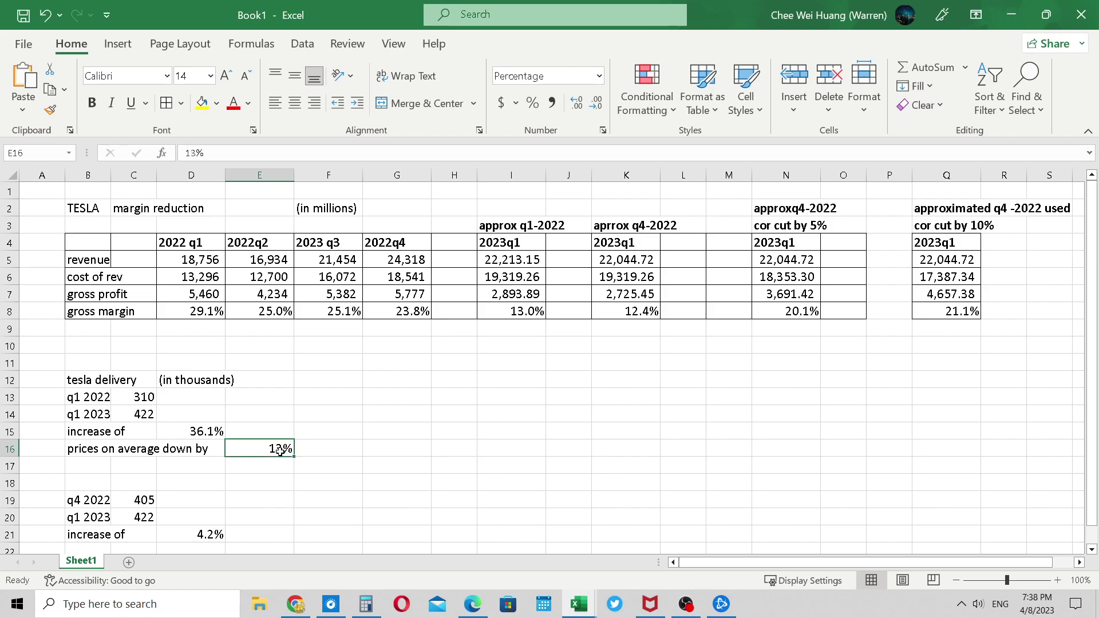
pyautogui.press('Right')
pyautogui.press('Right')
pyautogui.press('Right')
pyautogui.press('Right')
pyautogui.press('Right')
pyautogui.press('Right')
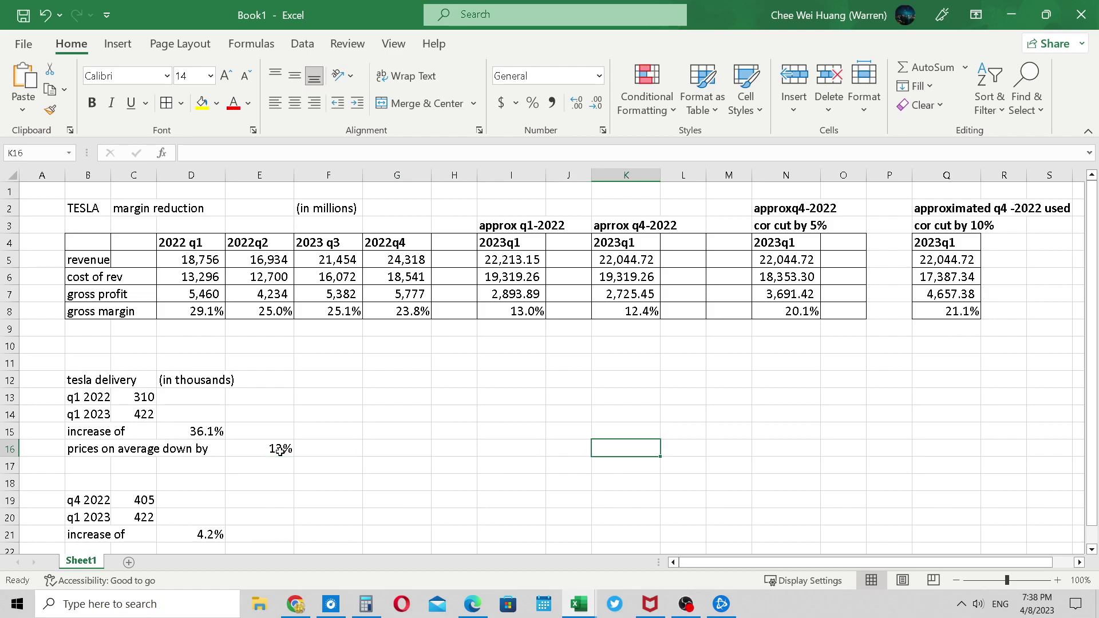
pyautogui.press('Up')
pyautogui.press('Up')
pyautogui.press('Right')
pyautogui.press('Up')
pyautogui.press('Up')
pyautogui.press('Up')
pyautogui.press('Right')
pyautogui.press('Up')
pyautogui.press('Up')
pyautogui.press('Up')
pyautogui.press('Up')
pyautogui.press('Up')
pyautogui.press('Up')
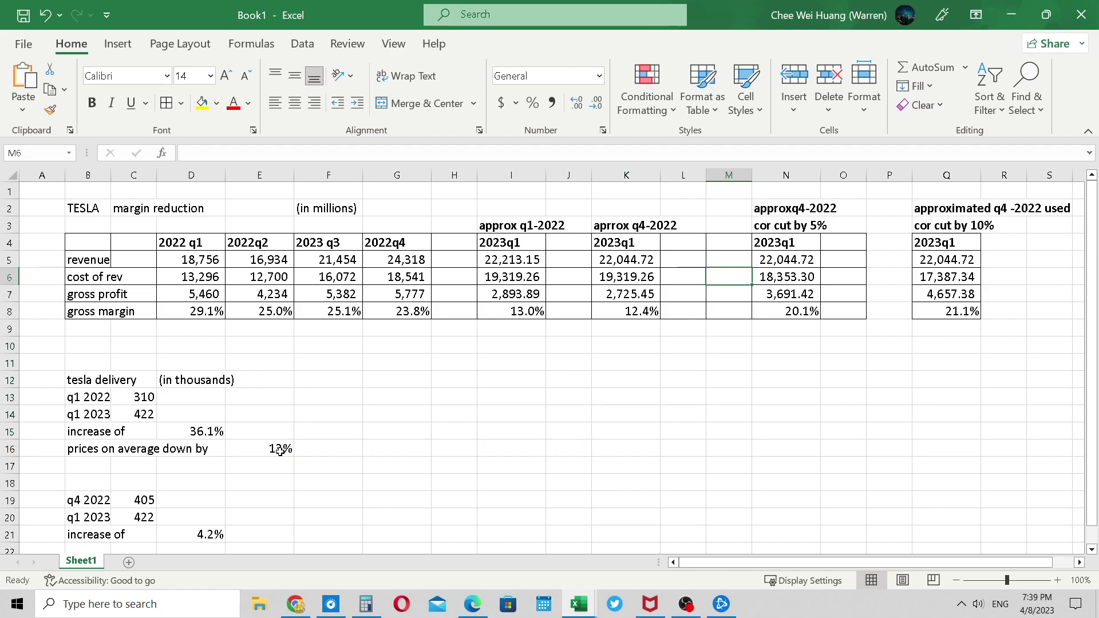
pyautogui.press('Right')
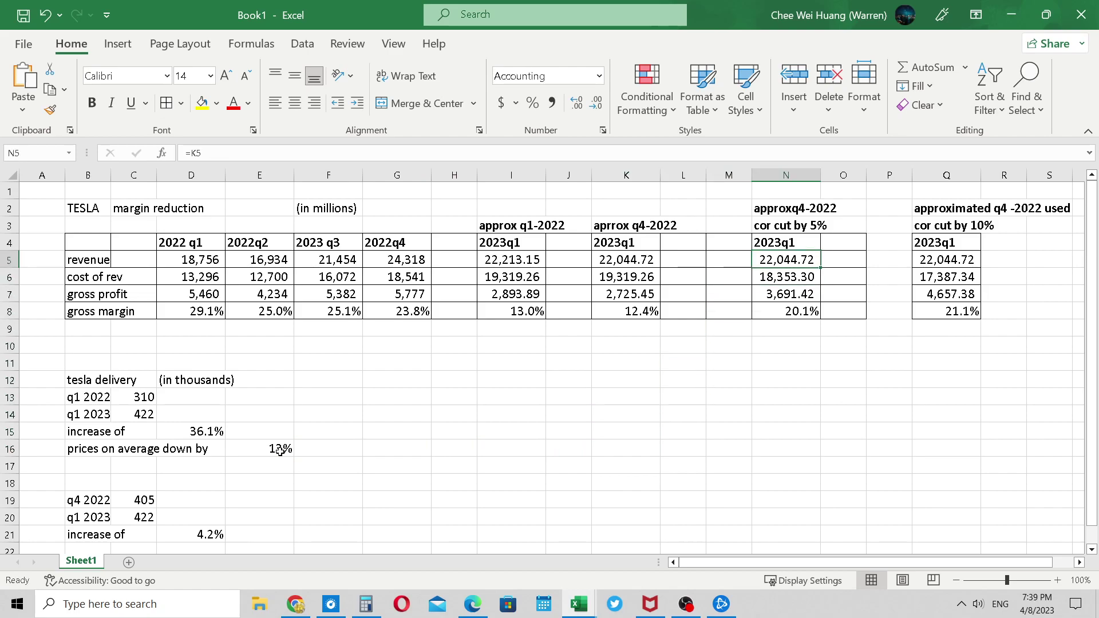
pyautogui.press('Left')
pyautogui.press('Left')
pyautogui.press('Left')
pyautogui.press('Right')
pyautogui.press('Right')
pyautogui.press('Right')
pyautogui.press('Left')
pyautogui.press('Left')
pyautogui.press('Left')
pyautogui.press('Down')
pyautogui.press('Down')
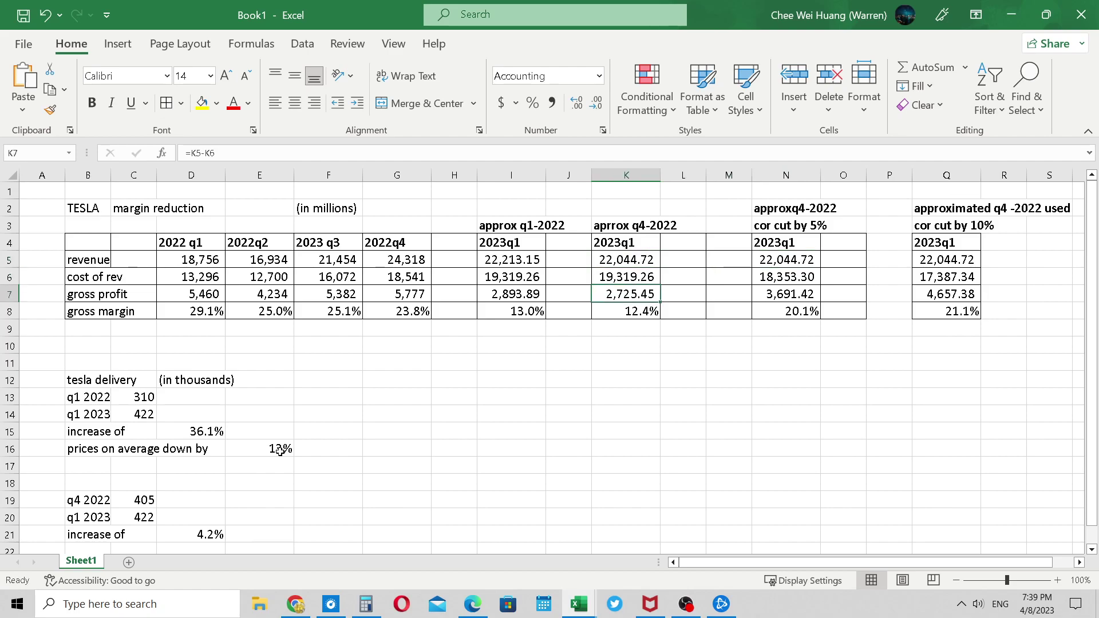
pyautogui.press('Up')
pyautogui.press('Up')
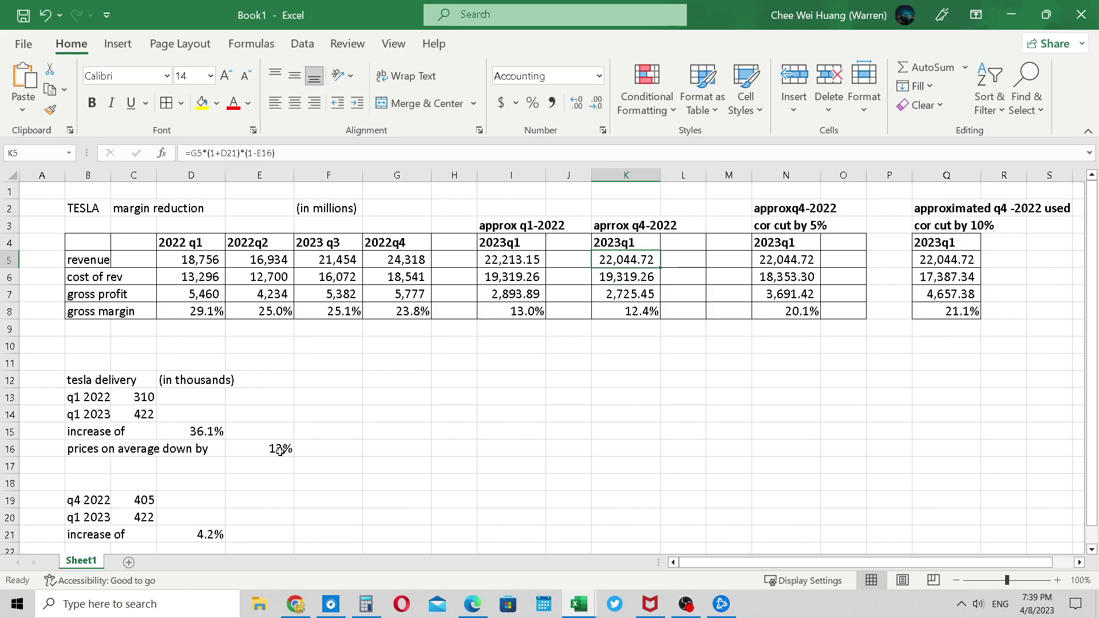
pyautogui.press('Down')
pyautogui.press('Left')
pyautogui.press('Left')
pyautogui.press('Left')
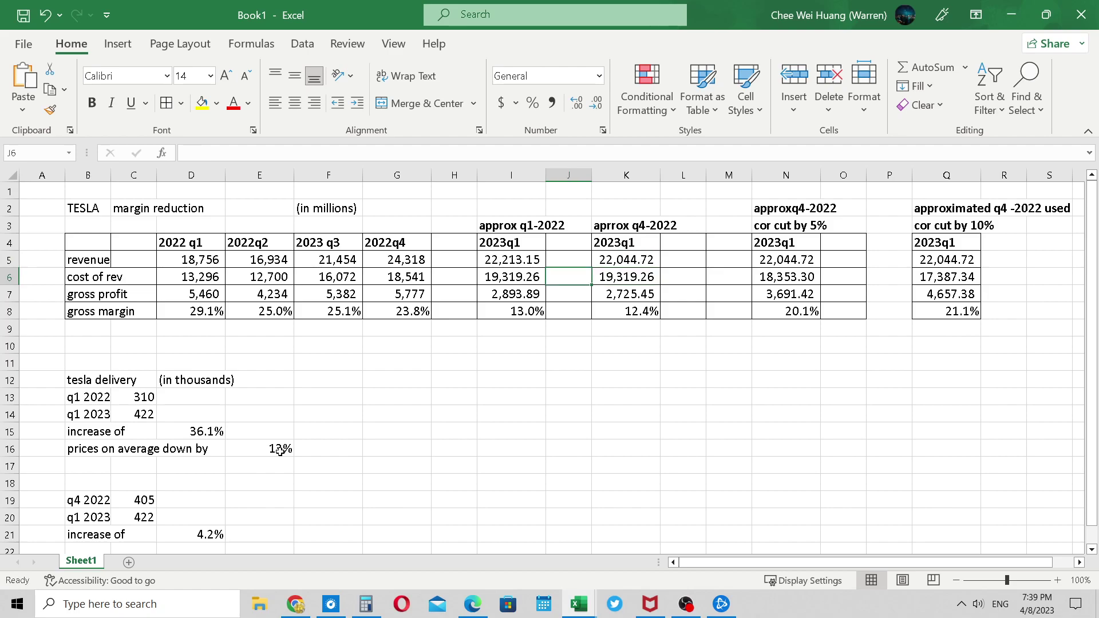
pyautogui.press('Right')
pyautogui.press('Right')
pyautogui.press('Right')
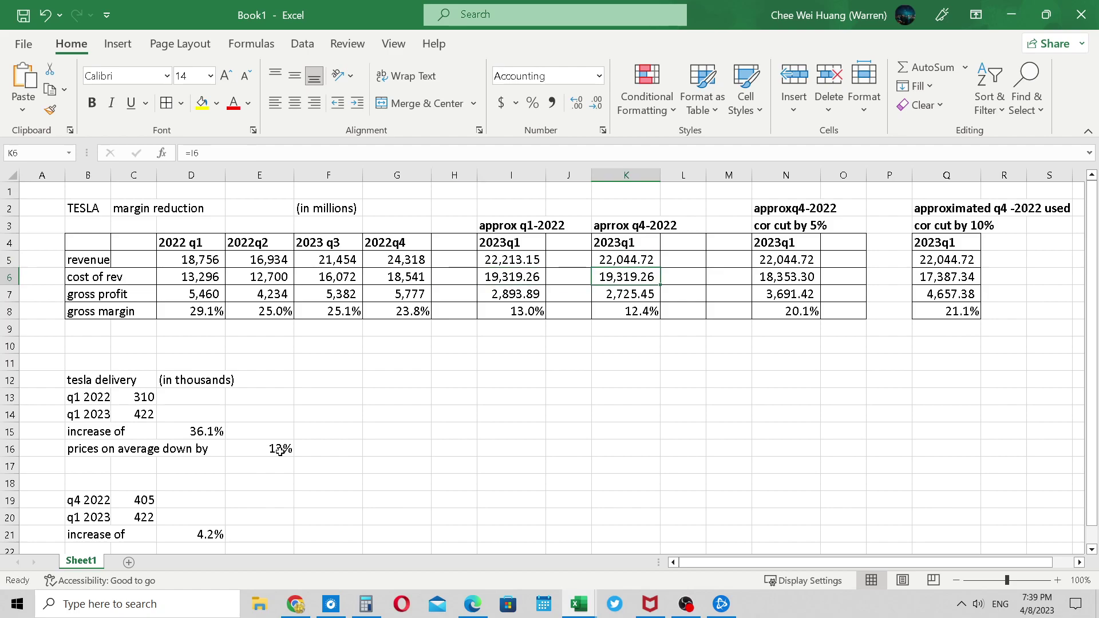
pyautogui.press('Left')
pyautogui.press('Left')
pyautogui.press('Left')
pyautogui.press('Left')
pyautogui.press('Right')
pyautogui.press('Right')
pyautogui.press('Right')
pyautogui.press('Right')
pyautogui.press('Left')
pyautogui.press('Left')
pyautogui.press('Left')
pyautogui.press('Left')
pyautogui.press('Right')
pyautogui.press('Right')
pyautogui.press('Right')
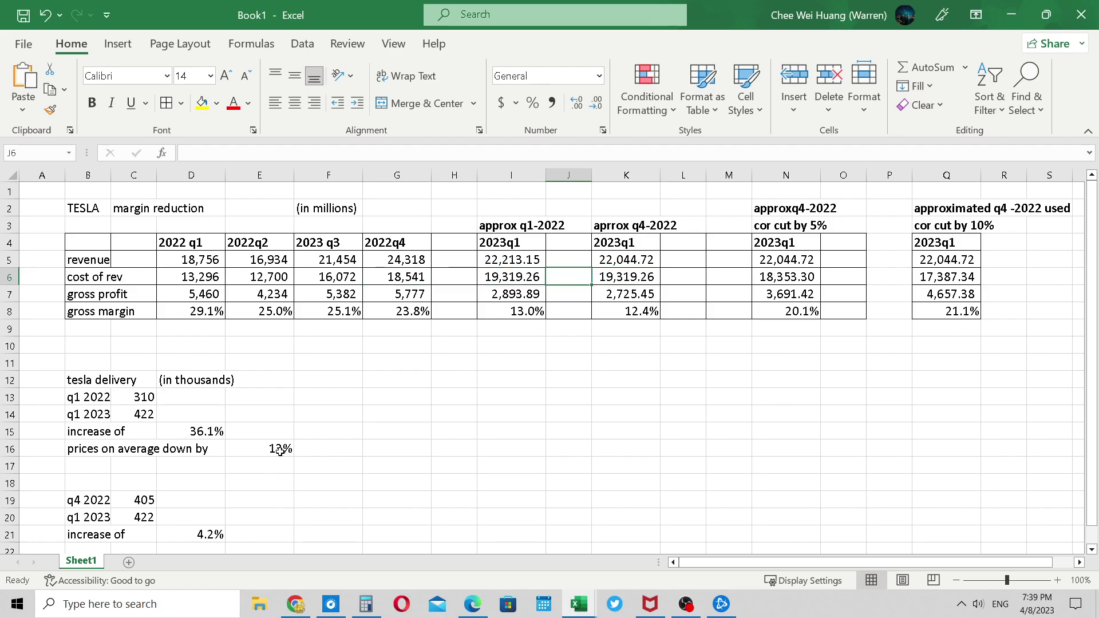
pyautogui.press('Right')
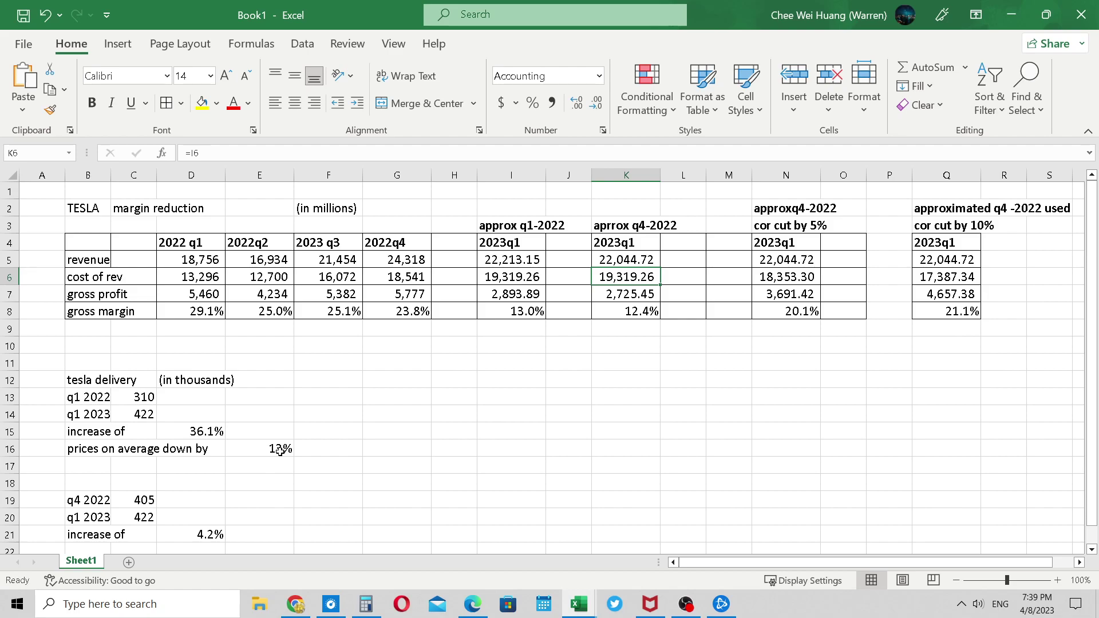
pyautogui.press('Up')
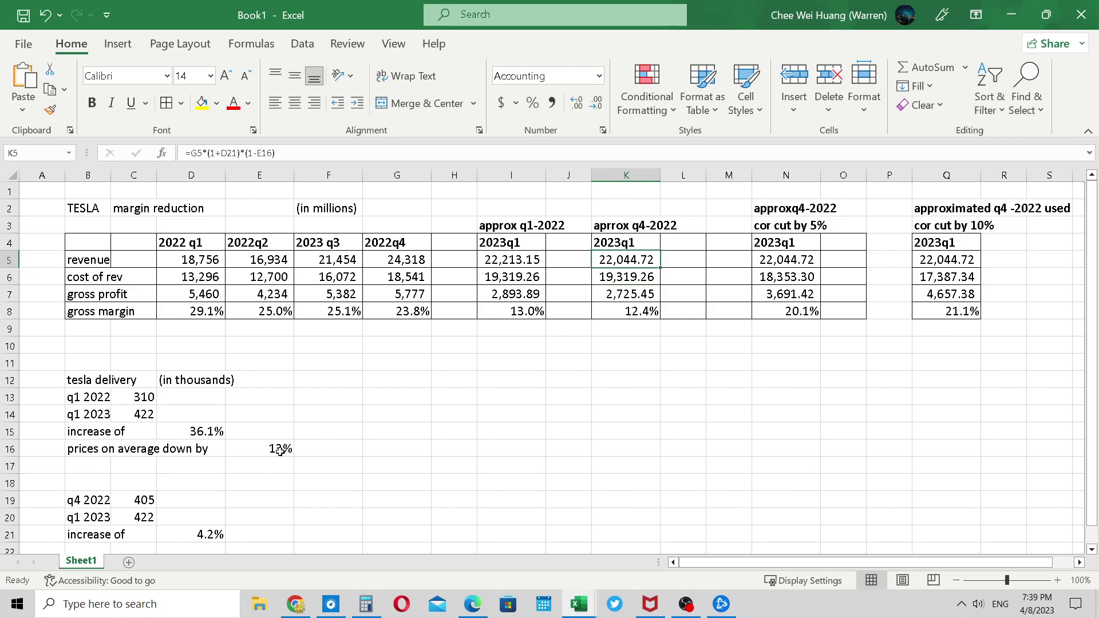
pyautogui.press('Up')
pyautogui.press('Up')
pyautogui.press('Down')
pyautogui.press('Down')
pyautogui.press('Down')
pyautogui.press('Down')
pyautogui.press('Up')
pyautogui.press('Up')
pyautogui.press('Up')
pyautogui.press('Down')
pyautogui.press('Down')
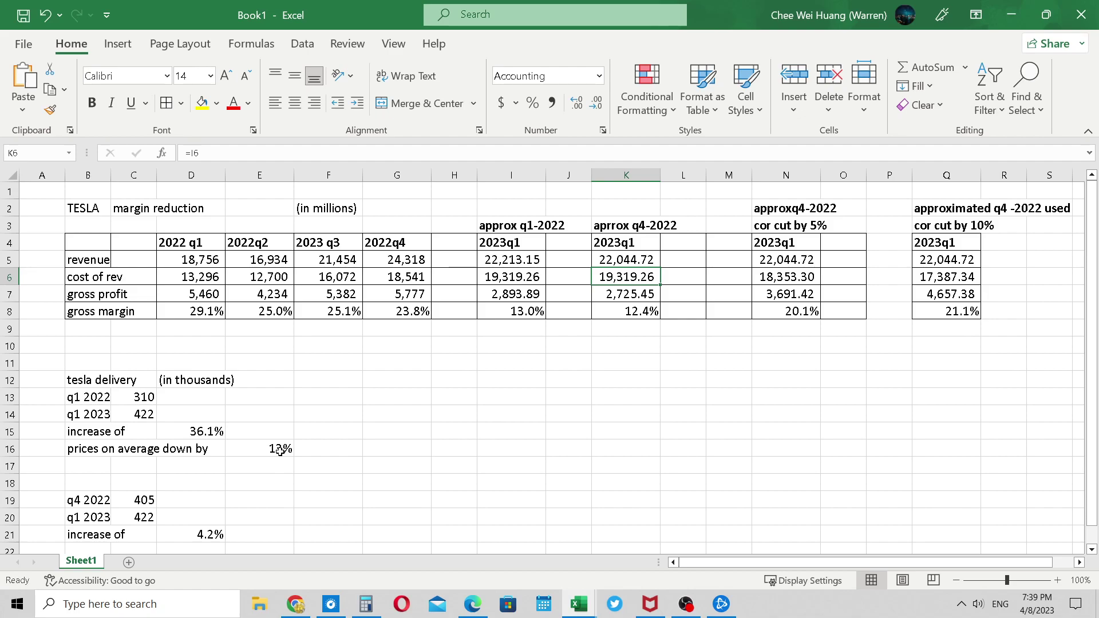
pyautogui.press('Down')
pyautogui.press('Down')
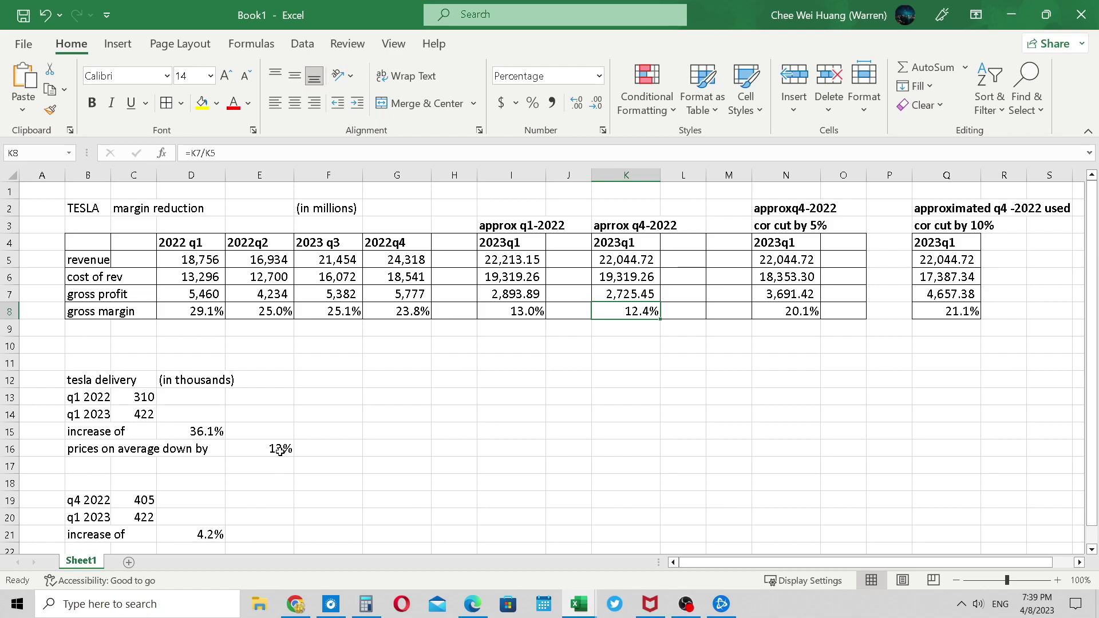
pyautogui.press('Up')
pyautogui.press('Up')
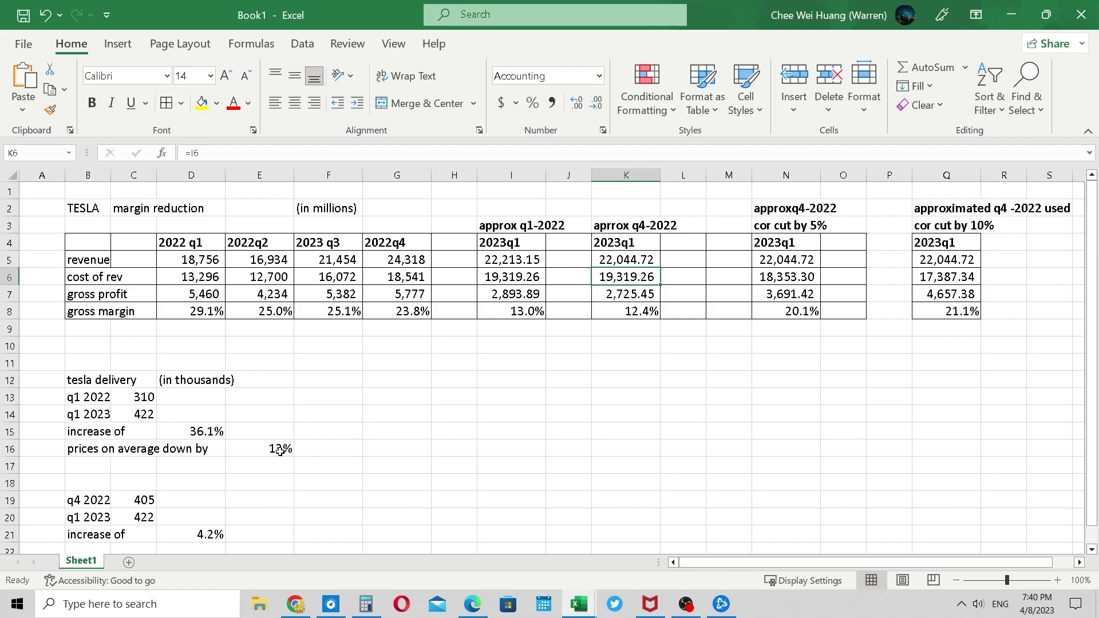
pyautogui.press('Right')
pyautogui.press('Right')
pyautogui.press('Right')
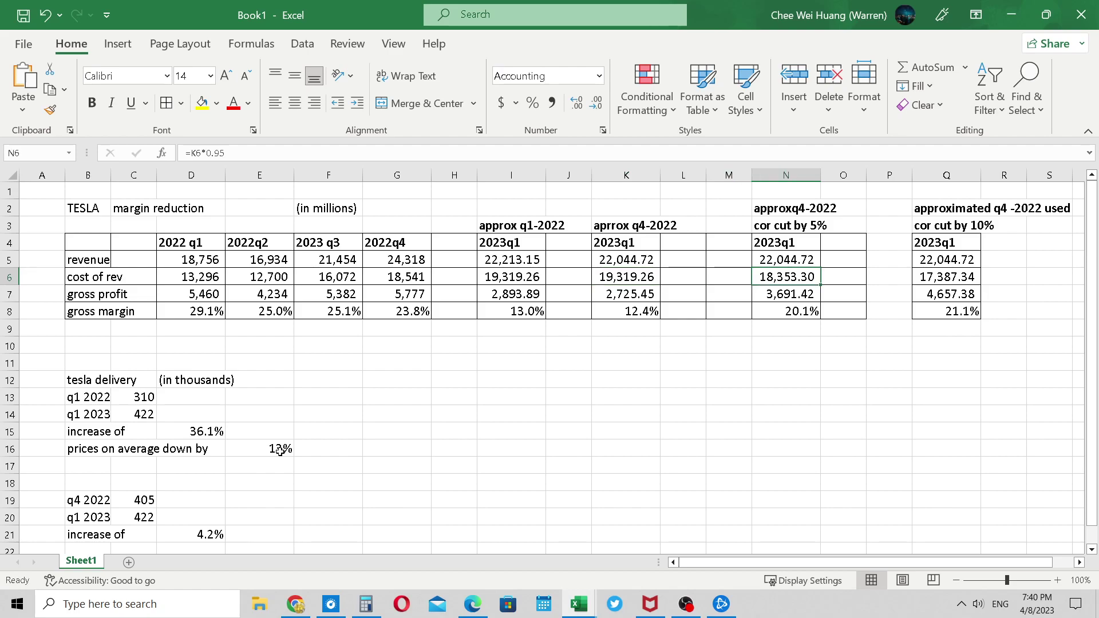
pyautogui.press('Left')
pyautogui.press('Left')
pyautogui.press('Left')
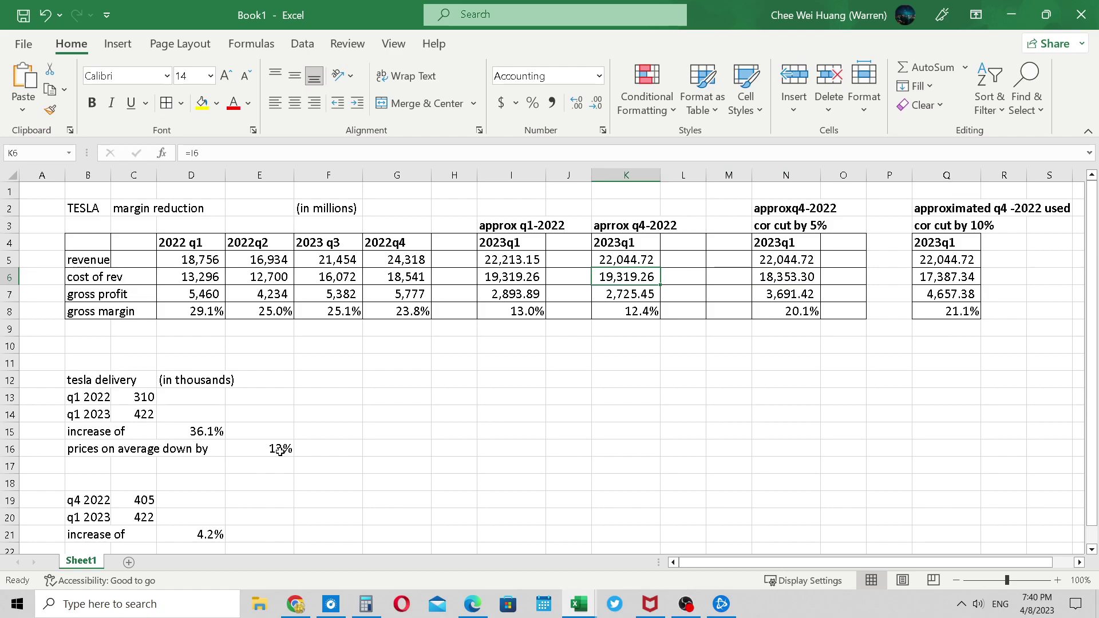
pyautogui.press('Right')
pyautogui.press('Right')
pyautogui.press('Right')
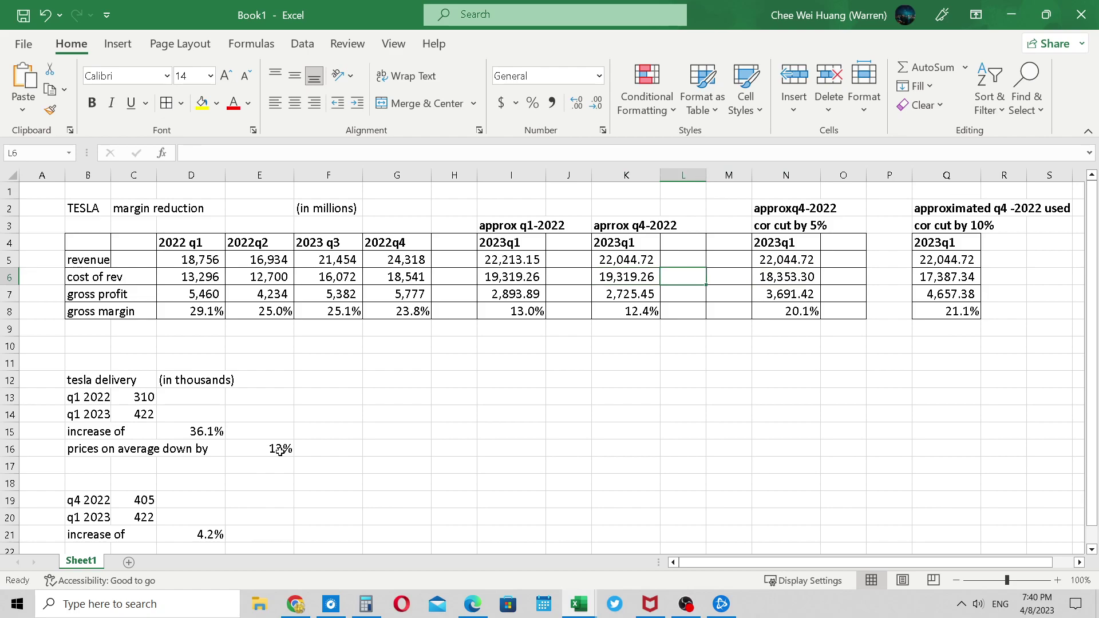
pyautogui.press('Left')
pyautogui.press('Left')
pyautogui.press('Left')
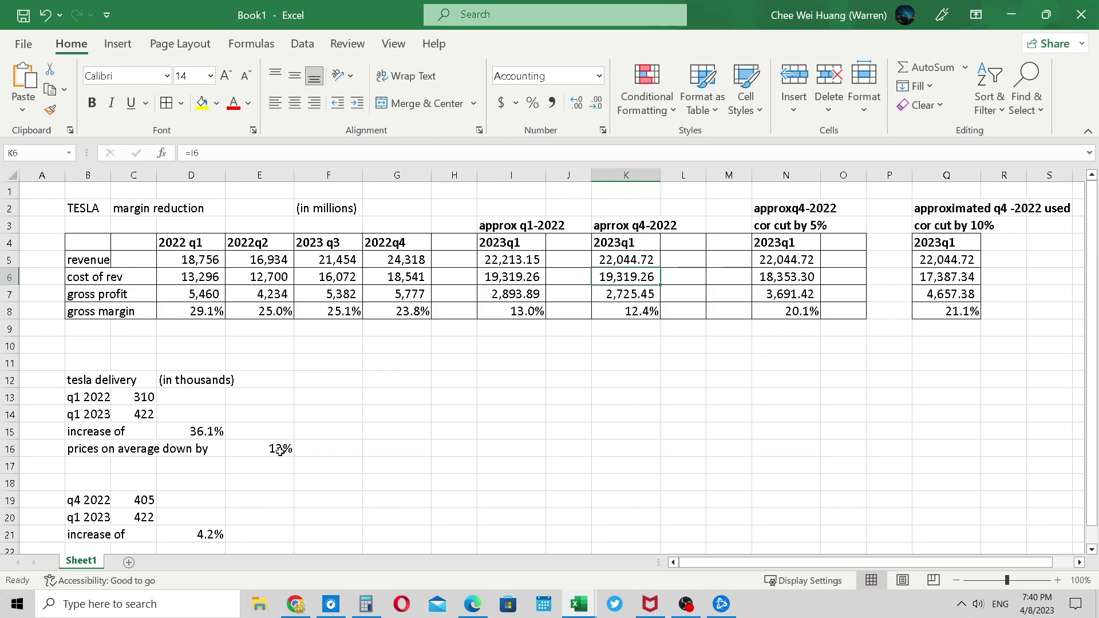
pyautogui.press('Right')
pyautogui.press('Right')
pyautogui.press('Right')
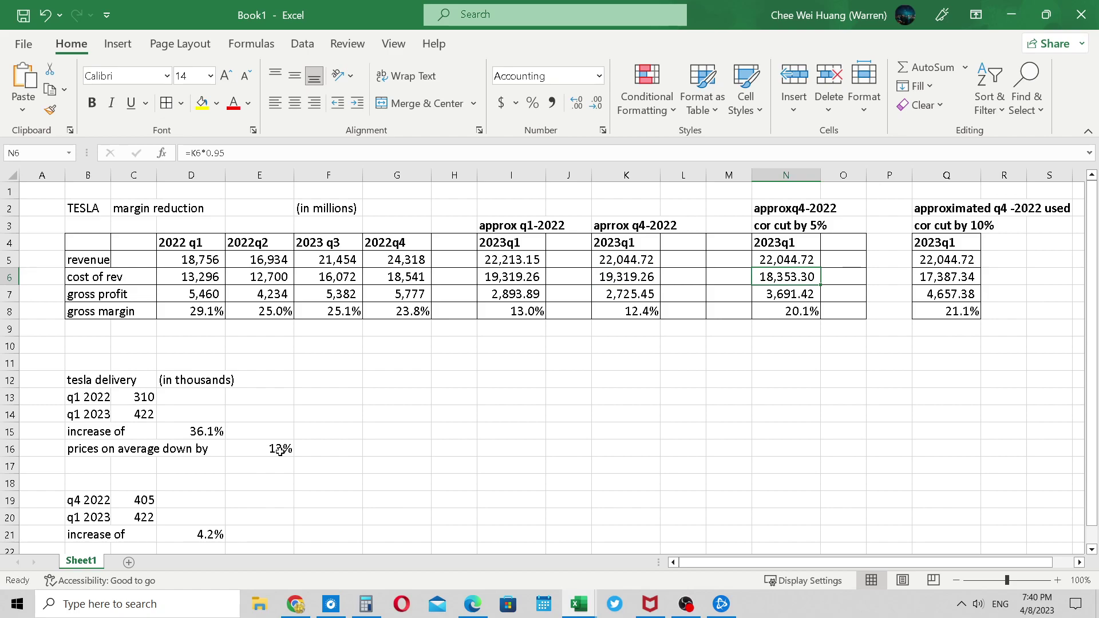
pyautogui.press('Right')
pyautogui.press('Right')
pyautogui.press('Right')
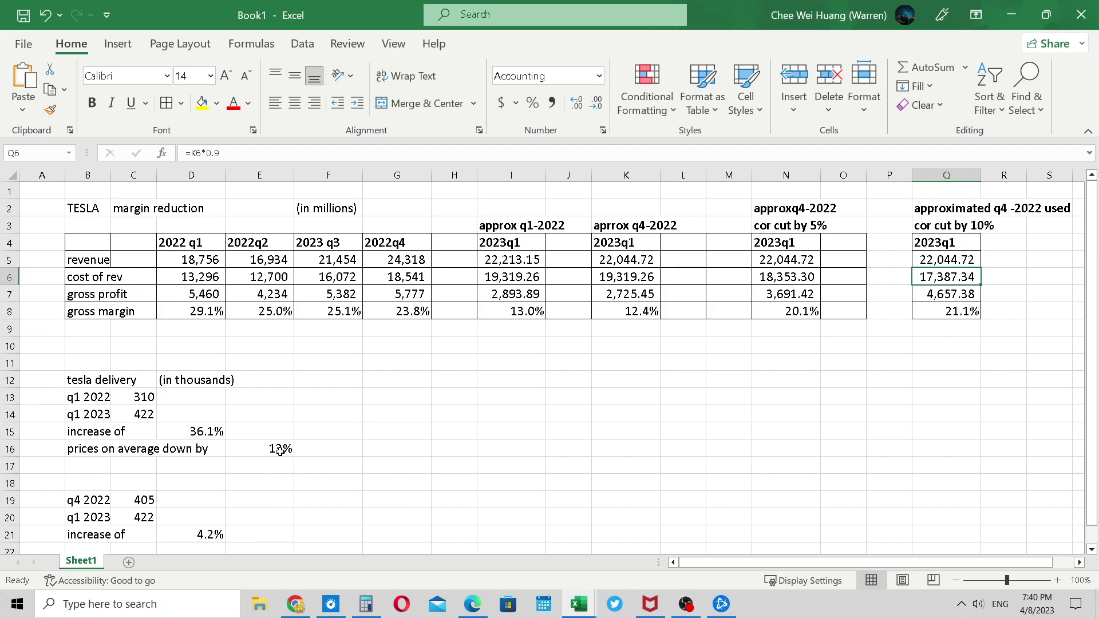
pyautogui.press('Left')
pyautogui.press('Left')
pyautogui.press('Left')
pyautogui.press('Down')
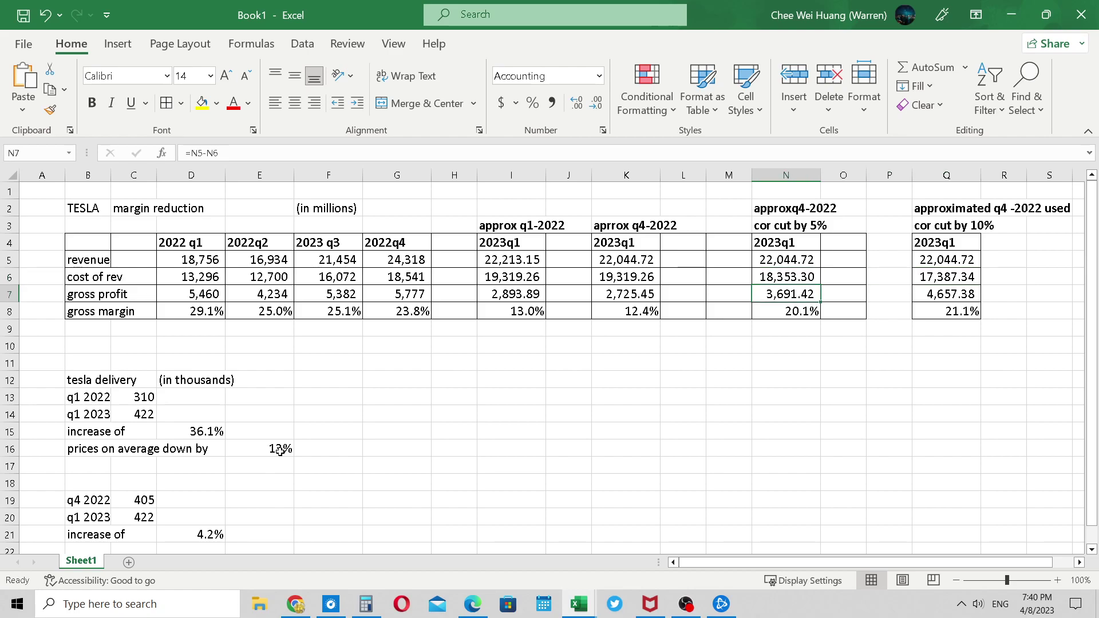
pyautogui.press('Up')
pyautogui.press('Down')
pyautogui.press('Down')
pyautogui.press('Down')
pyautogui.press('Down')
pyautogui.press('Down')
pyautogui.press('Down')
pyautogui.press('Down')
pyautogui.press('Down')
pyautogui.press('Down')
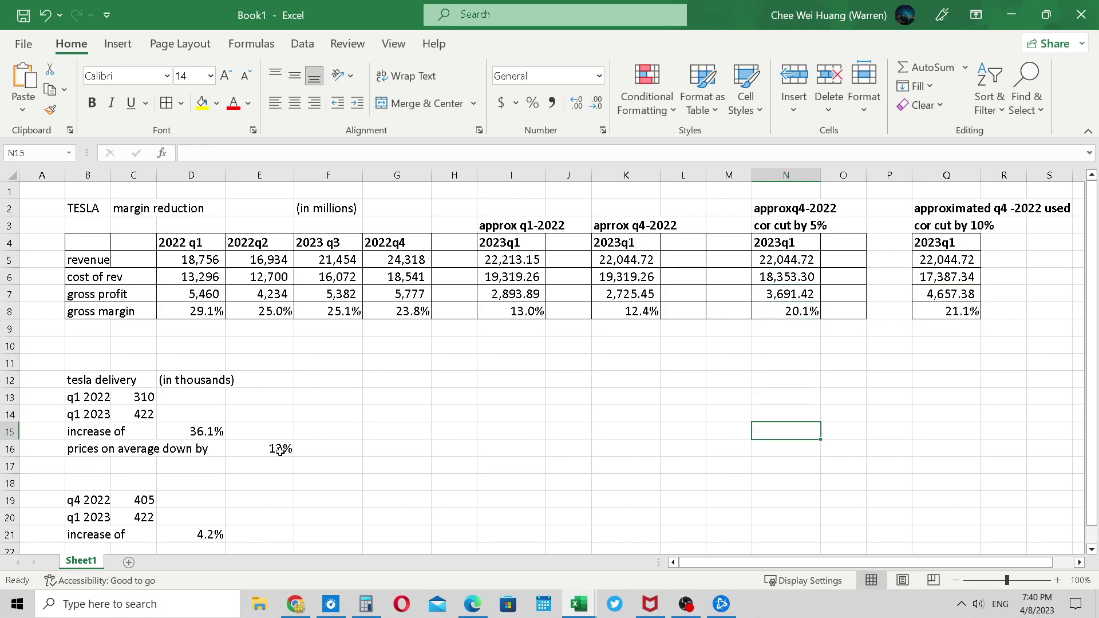
pyautogui.press('Left')
pyautogui.press('Left')
pyautogui.press('Left')
pyautogui.press('Left')
pyautogui.press('Left')
pyautogui.press('Left')
pyautogui.press('Left')
pyautogui.press('Left')
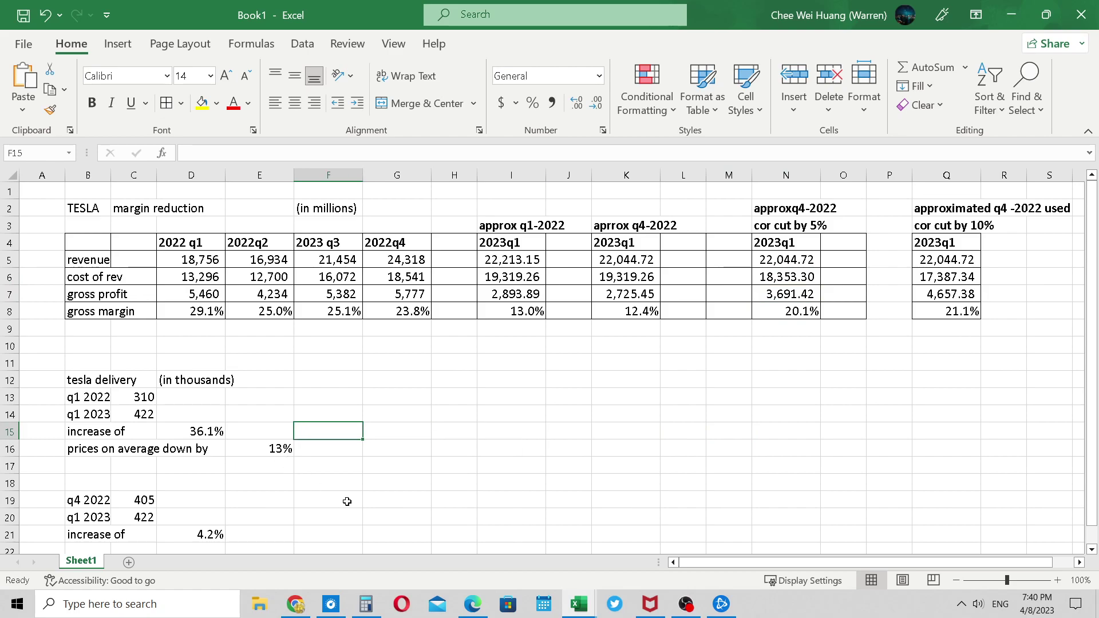
pyautogui.press('Right')
pyautogui.press('Down')
pyautogui.press('Left')
pyautogui.press('Left')
pyautogui.press('Up')
pyautogui.press('Up')
pyautogui.press('Up')
pyautogui.press('Up')
pyautogui.press('Up')
pyautogui.press('Up')
pyautogui.press('Up')
pyautogui.press('Up')
pyautogui.press('Up')
pyautogui.press('Up')
pyautogui.press('Up')
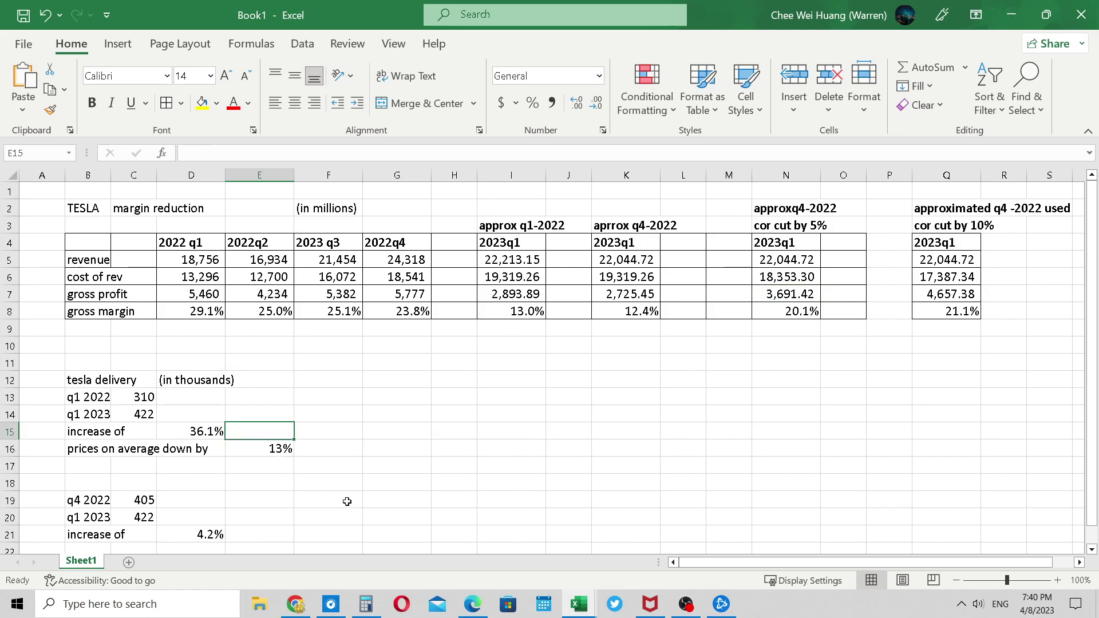
pyautogui.press('Right')
pyautogui.press('Right')
pyautogui.press('Right')
pyautogui.press('Right')
pyautogui.press('Right')
pyautogui.press('Right')
pyautogui.press('Right')
pyautogui.press('Right')
pyautogui.press('Right')
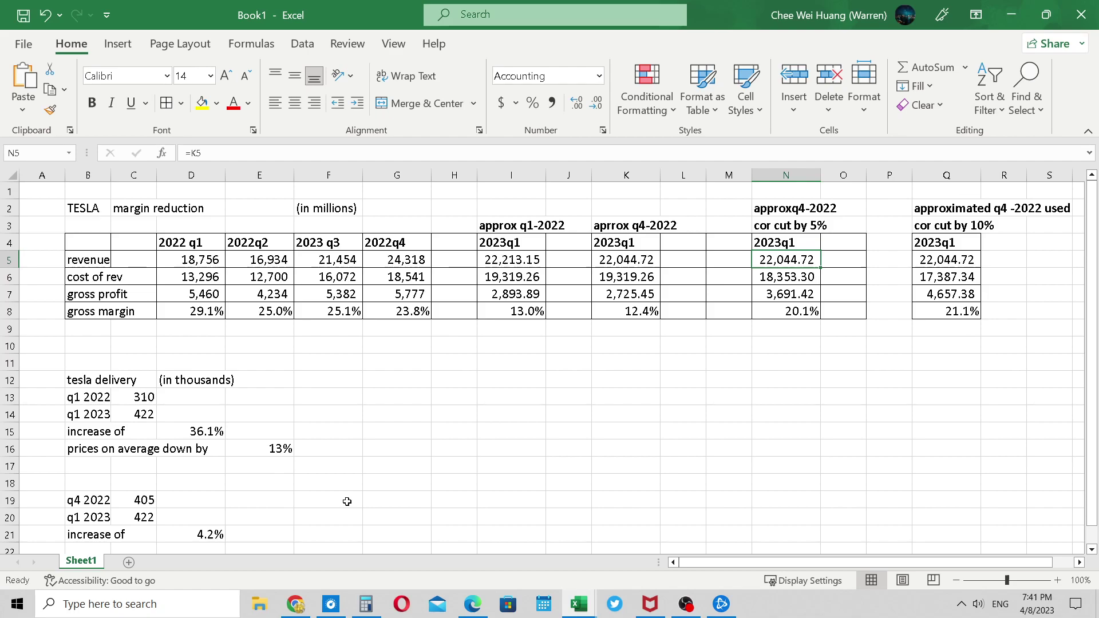
pyautogui.press('Down')
pyautogui.press('Up')
pyautogui.press('Down')
pyautogui.press('Down')
pyautogui.press('Up')
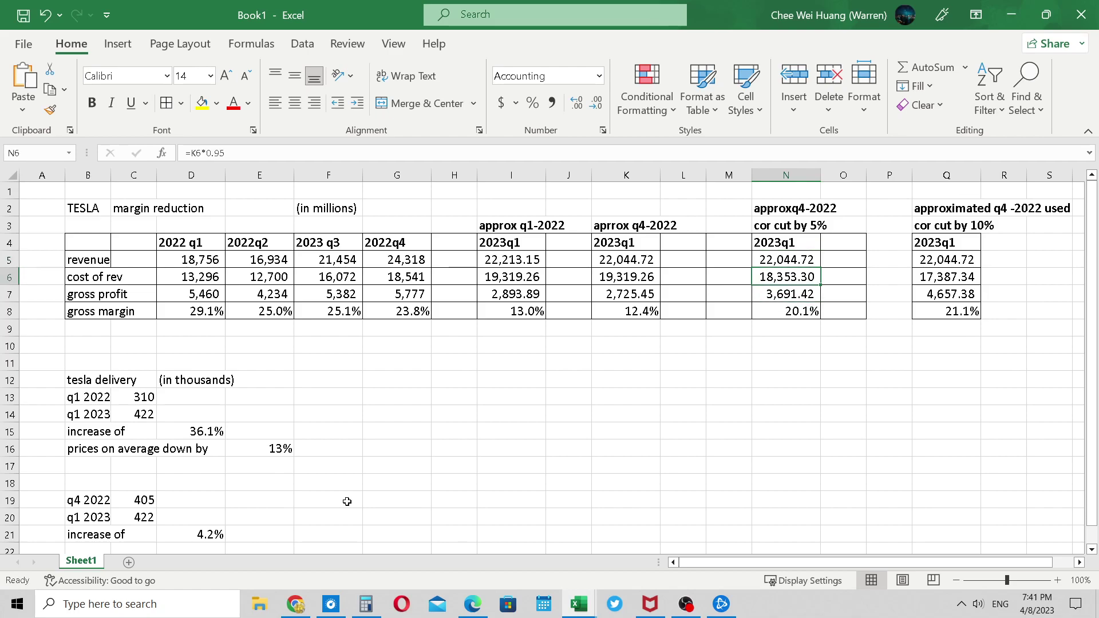
pyautogui.press('Up')
pyautogui.press('Down')
pyautogui.press('Down')
pyautogui.press('Down')
pyautogui.press('Down')
pyautogui.press('Down')
pyautogui.press('Down')
pyautogui.press('Down')
pyautogui.press('Down')
pyautogui.press('Left')
pyautogui.press('Left')
pyautogui.press('Left')
pyautogui.press('Left')
pyautogui.press('Left')
pyautogui.press('Left')
pyautogui.press('Left')
pyautogui.press('Left')
pyautogui.press('Left')
pyautogui.press('Left')
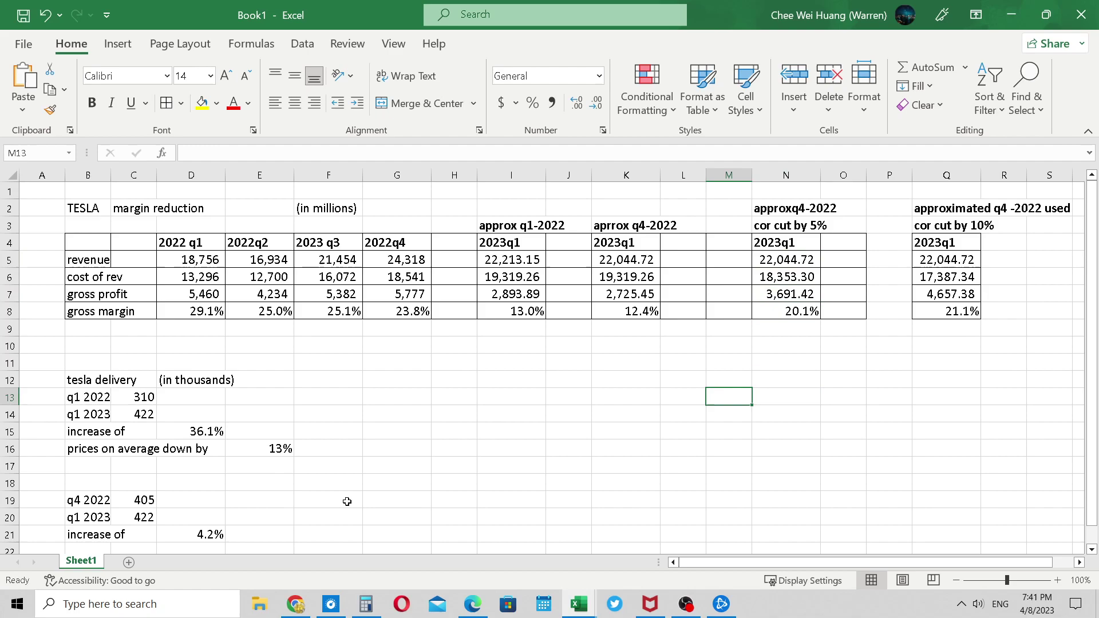
pyautogui.press('Up')
pyautogui.press('Left')
pyautogui.press('Down')
pyautogui.press('Down')
pyautogui.press('Right')
pyautogui.press('Down')
pyautogui.press('Right')
pyautogui.press('Down')
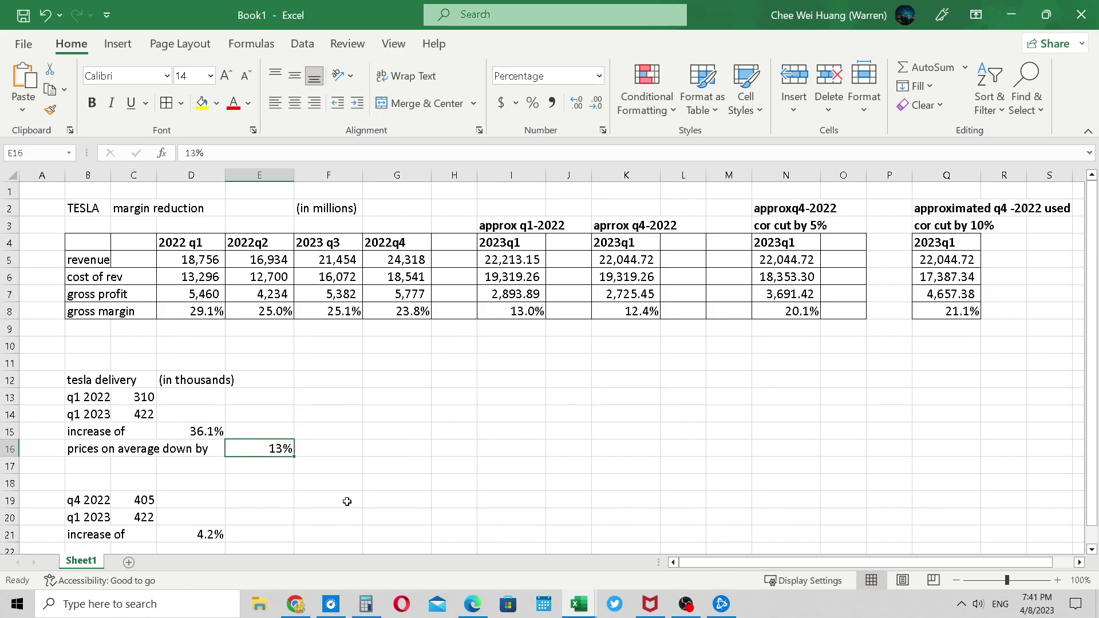
pyautogui.press('Right')
pyautogui.press('Right')
pyautogui.press('Right')
pyautogui.press('Right')
pyautogui.press('Right')
pyautogui.press('Right')
pyautogui.press('Right')
pyautogui.press('Right')
pyautogui.press('Right')
pyautogui.press('Up')
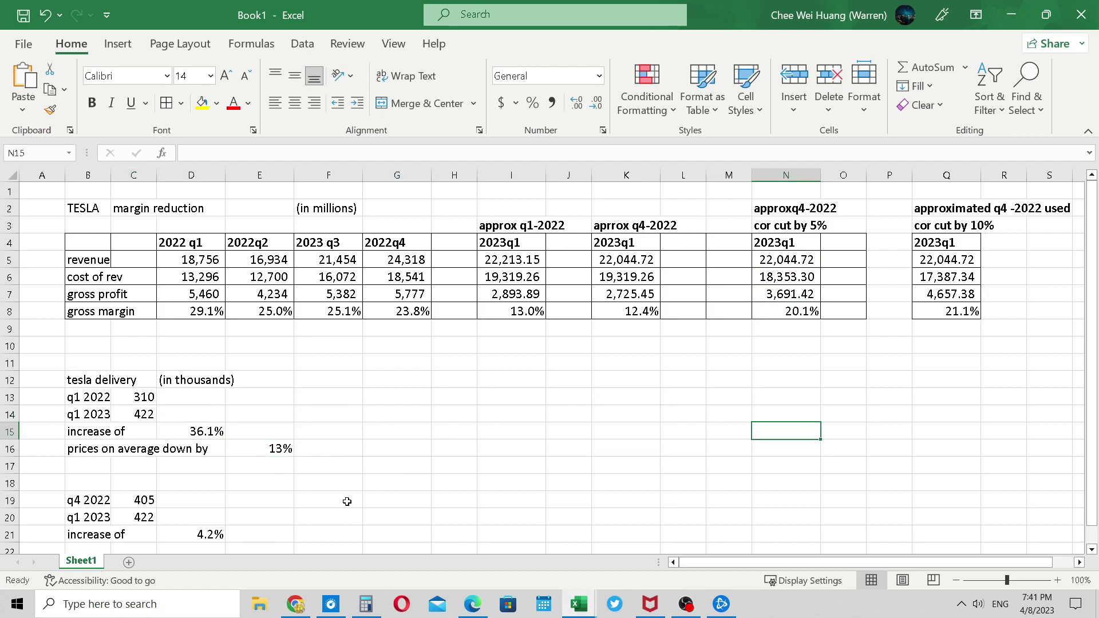
pyautogui.press('Up')
pyautogui.press('Up')
pyautogui.press('Up')
pyautogui.press('Up')
pyautogui.press('Up')
pyautogui.press('Up')
pyautogui.press('Up')
pyautogui.press('Up')
pyautogui.press('Up')
pyautogui.press('Up')
pyautogui.press('Down')
pyautogui.press('Down')
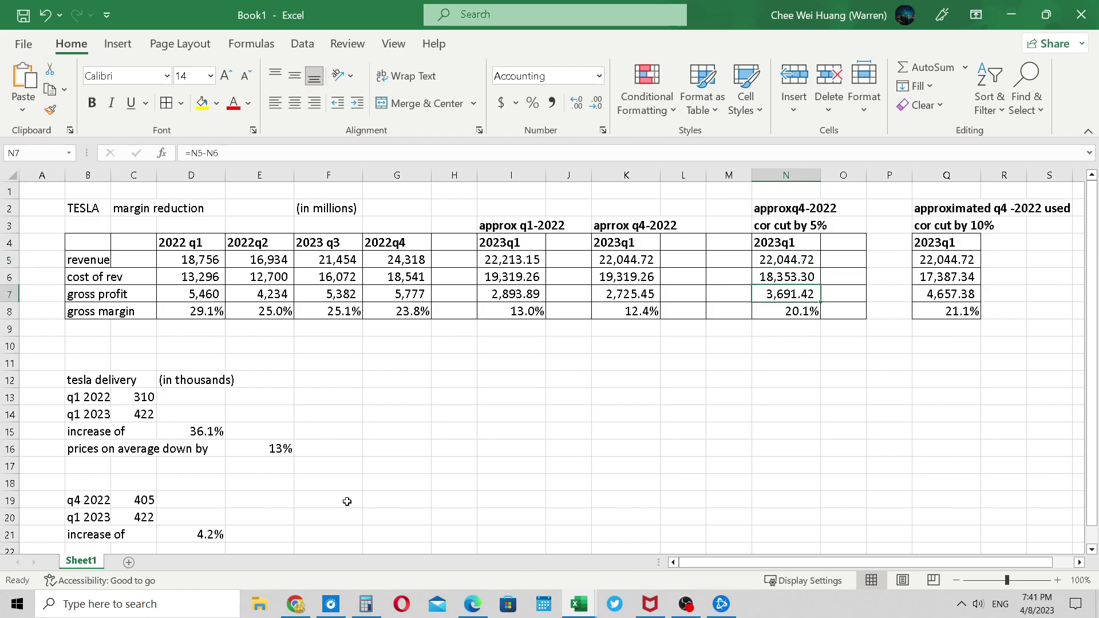
pyautogui.press('Up')
pyautogui.press('Up')
pyautogui.press('Up')
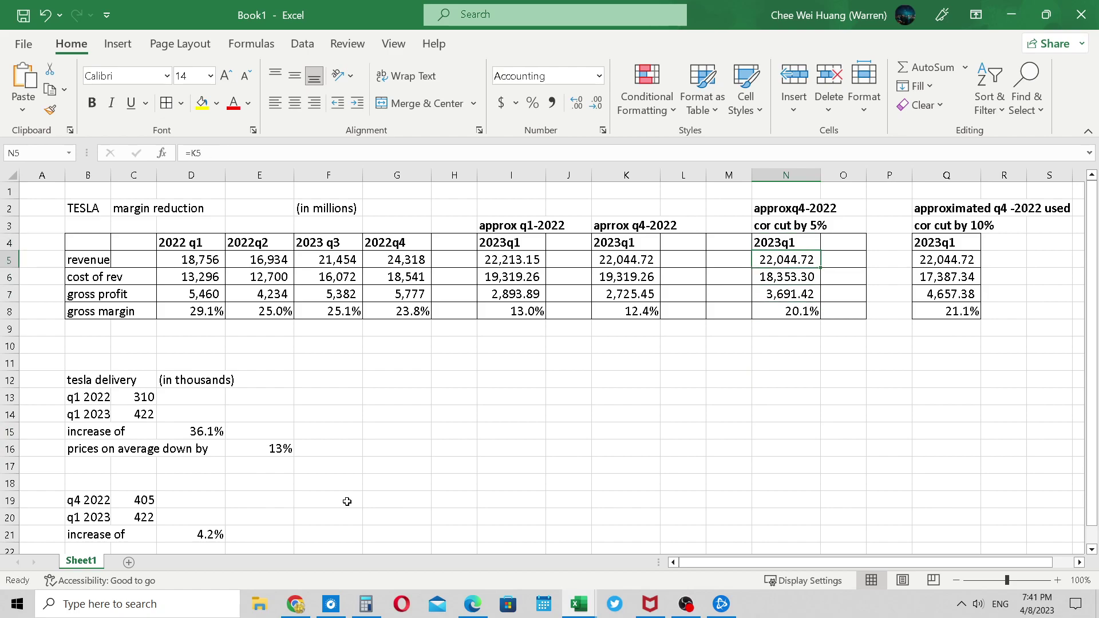
pyautogui.press('Down')
pyautogui.press('Down')
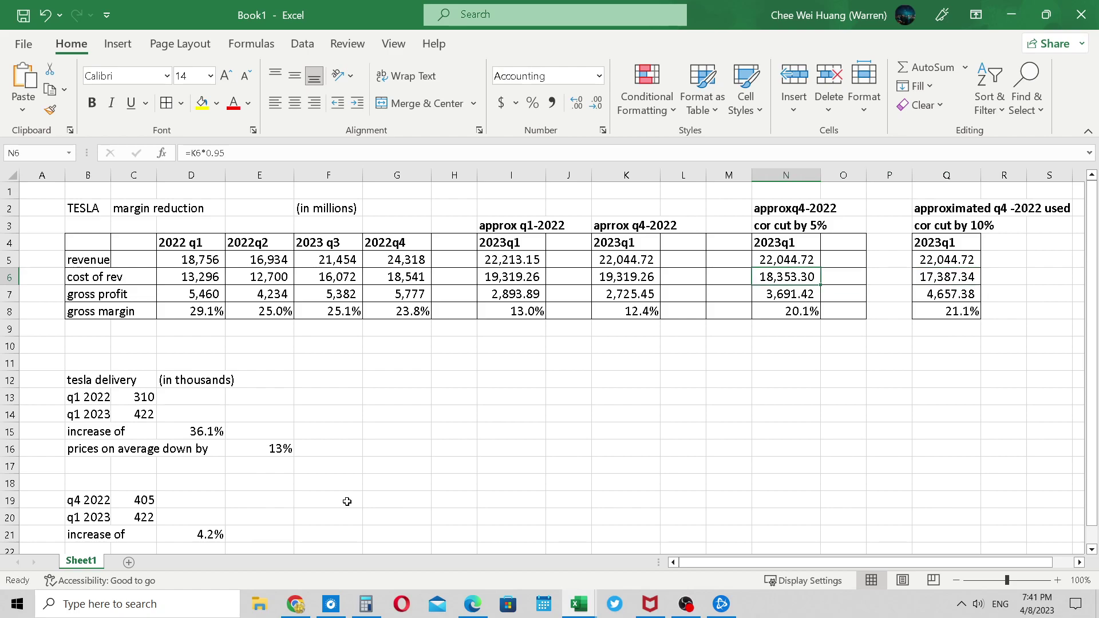
pyautogui.press('Right')
pyautogui.press('Right')
pyautogui.press('Right')
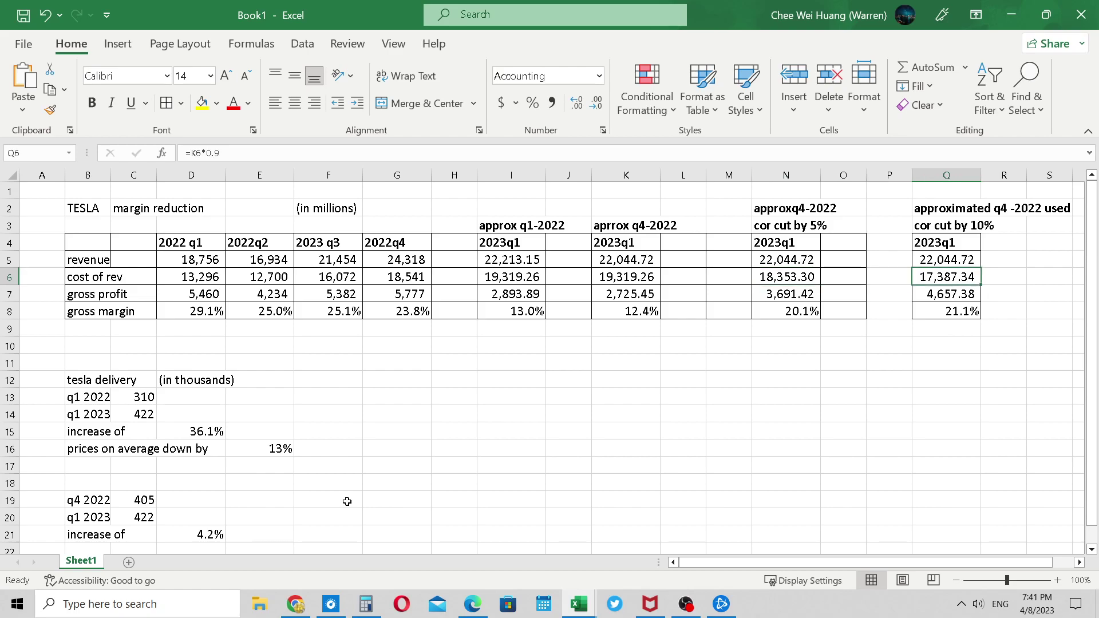
pyautogui.press('Left')
pyautogui.press('Left')
pyautogui.press('Left')
pyautogui.press('Down')
pyautogui.press('Left')
pyautogui.press('Left')
pyautogui.press('Left')
pyautogui.press('Down')
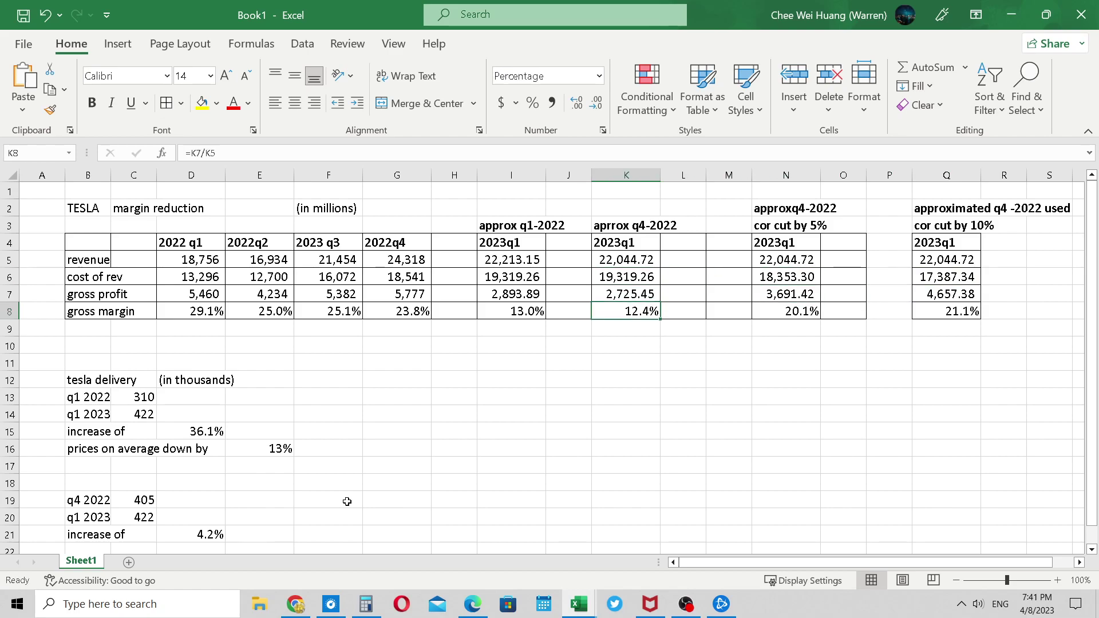
pyautogui.press('Right')
pyautogui.press('Right')
pyautogui.press('Right')
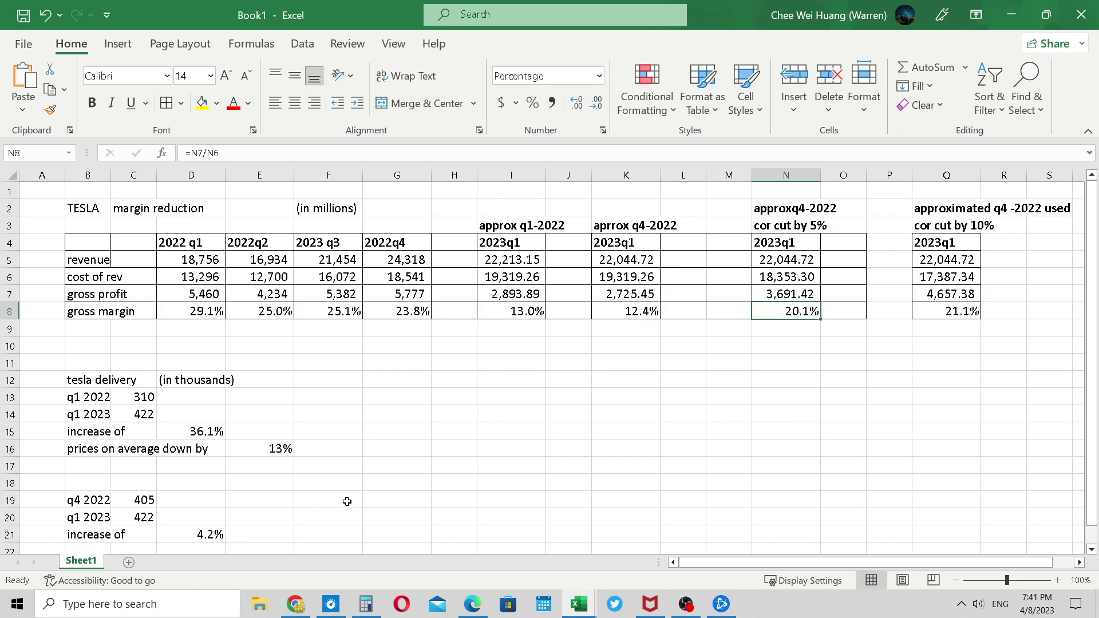
pyautogui.scroll(-3, 347, 502)
pyautogui.press('Left')
pyautogui.press('Left')
pyautogui.press('Up')
pyautogui.press('Up')
pyautogui.press('Up')
pyautogui.press('Up')
pyautogui.press('Up')
pyautogui.press('Up')
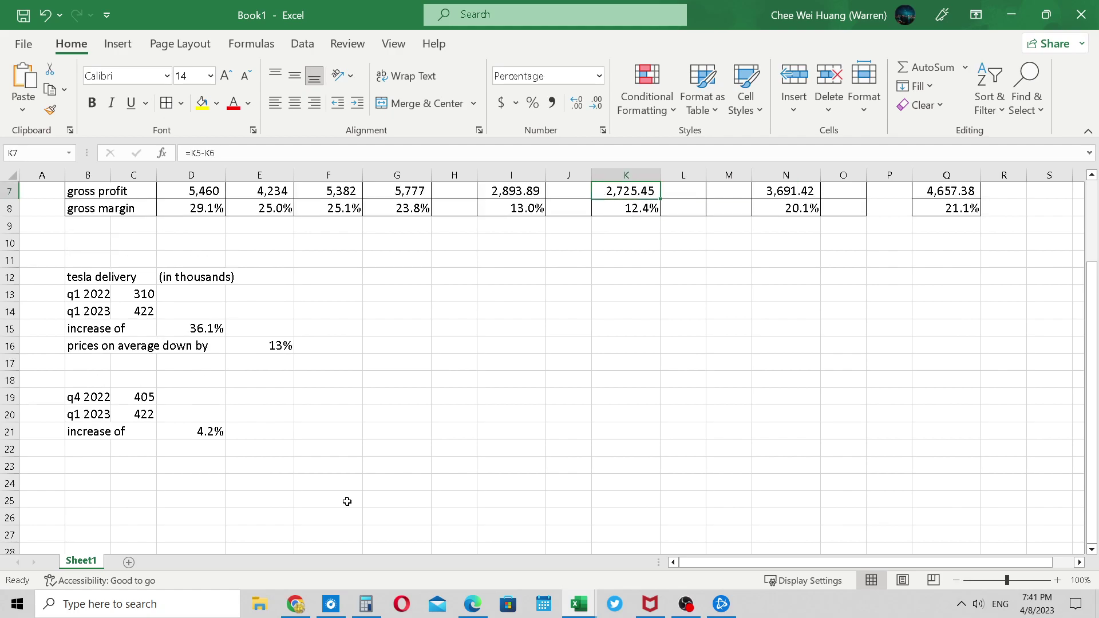
pyautogui.press('Down')
pyautogui.press('Right')
pyautogui.press('Down')
pyautogui.press('Down')
pyautogui.press('Right')
pyautogui.press('Down')
pyautogui.press('Down')
pyautogui.press('Down')
pyautogui.press('Down')
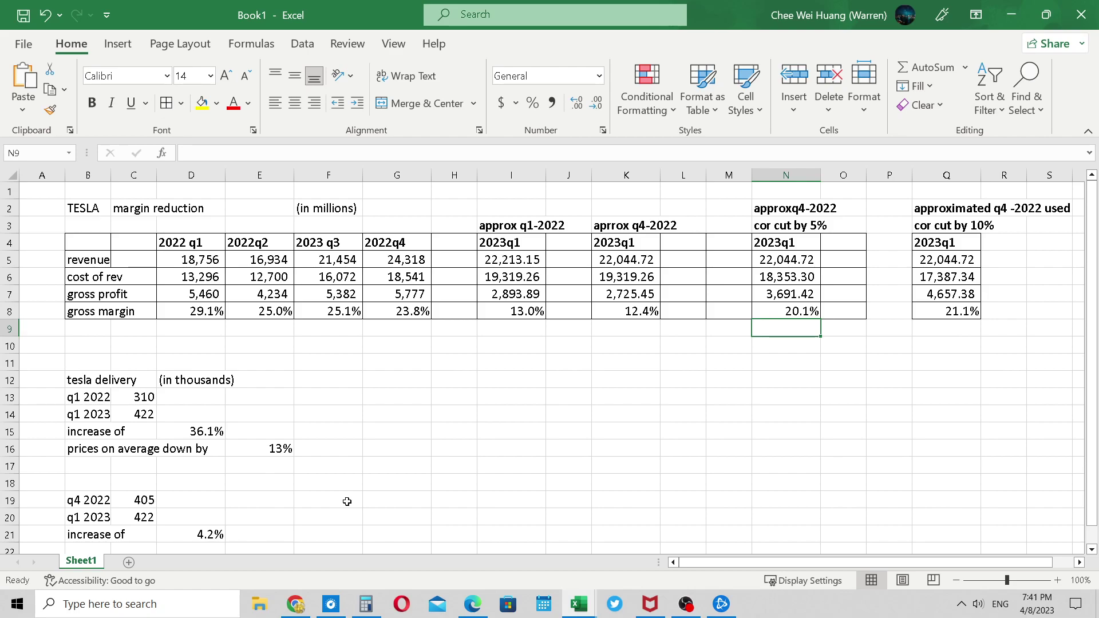
pyautogui.press('Up')
pyautogui.press('Up')
pyautogui.press('Up')
pyautogui.press('Up')
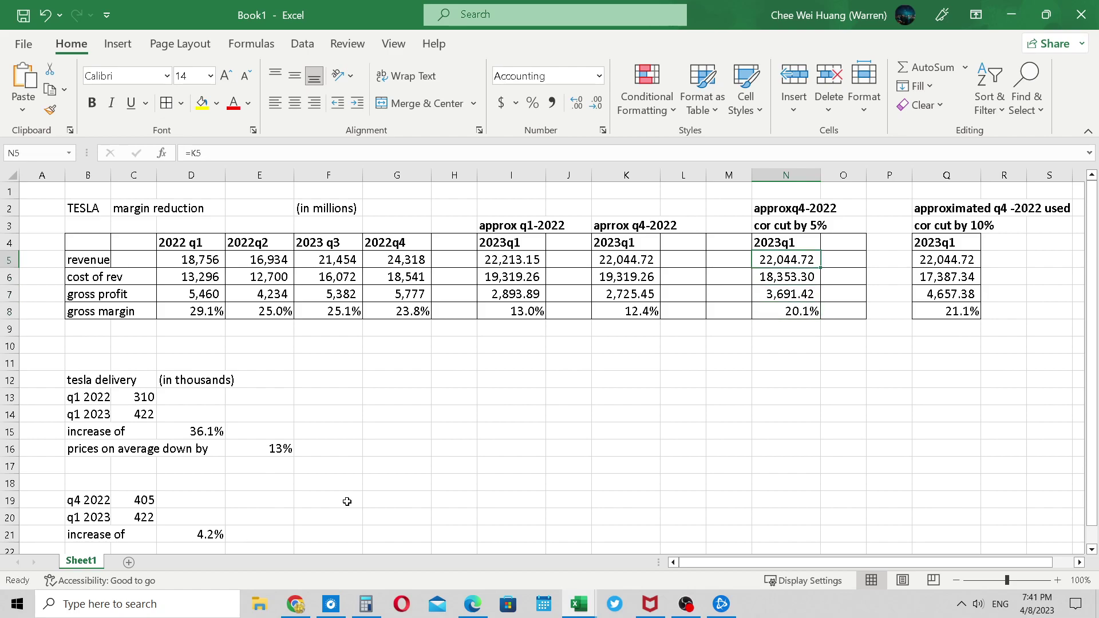
pyautogui.press('Left')
pyautogui.press('Left')
pyautogui.press('Left')
pyautogui.press('Left')
pyautogui.press('Left')
pyautogui.press('Left')
pyautogui.press('Left')
pyautogui.press('Left')
pyautogui.press('Left')
pyautogui.press('Left')
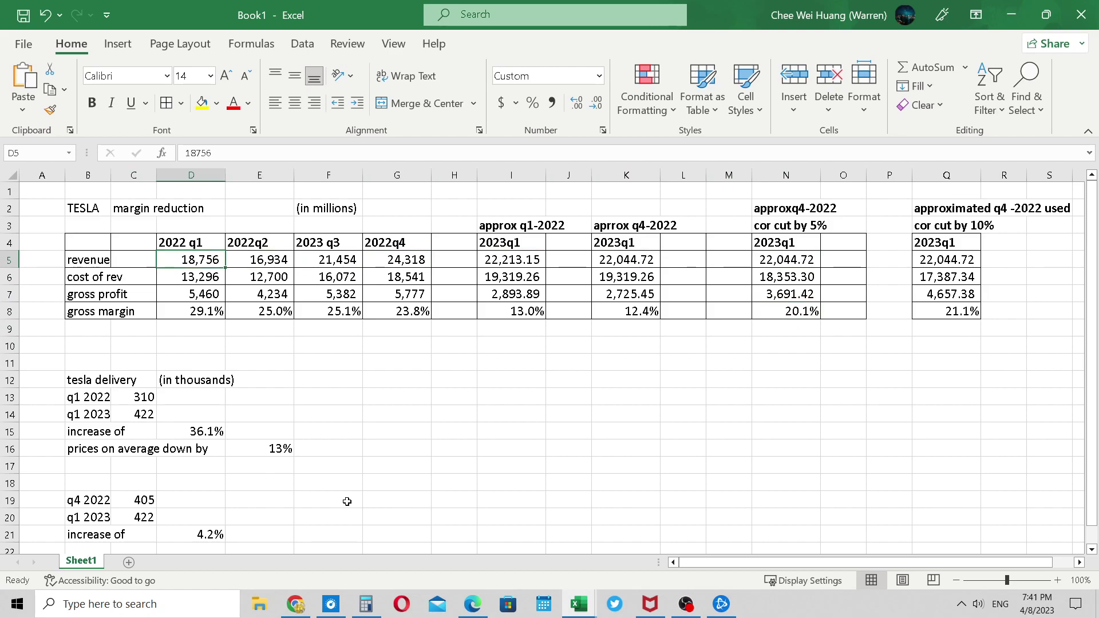
pyautogui.press('Right')
pyautogui.press('Right')
pyautogui.press('Right')
pyautogui.press('Right')
pyautogui.press('Right')
pyautogui.press('Right')
pyautogui.press('Right')
pyautogui.press('Right')
pyautogui.press('Right')
pyautogui.press('Right')
pyautogui.press('Right')
pyautogui.press('Up')
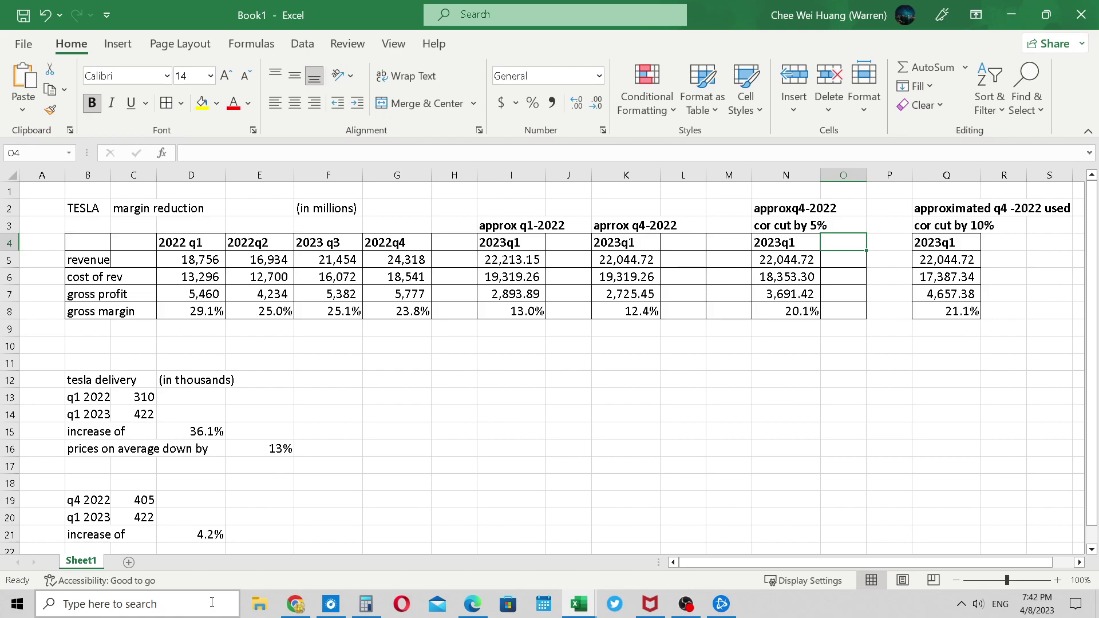
pyautogui.click(296, 606)
pyautogui.click(296, 606)
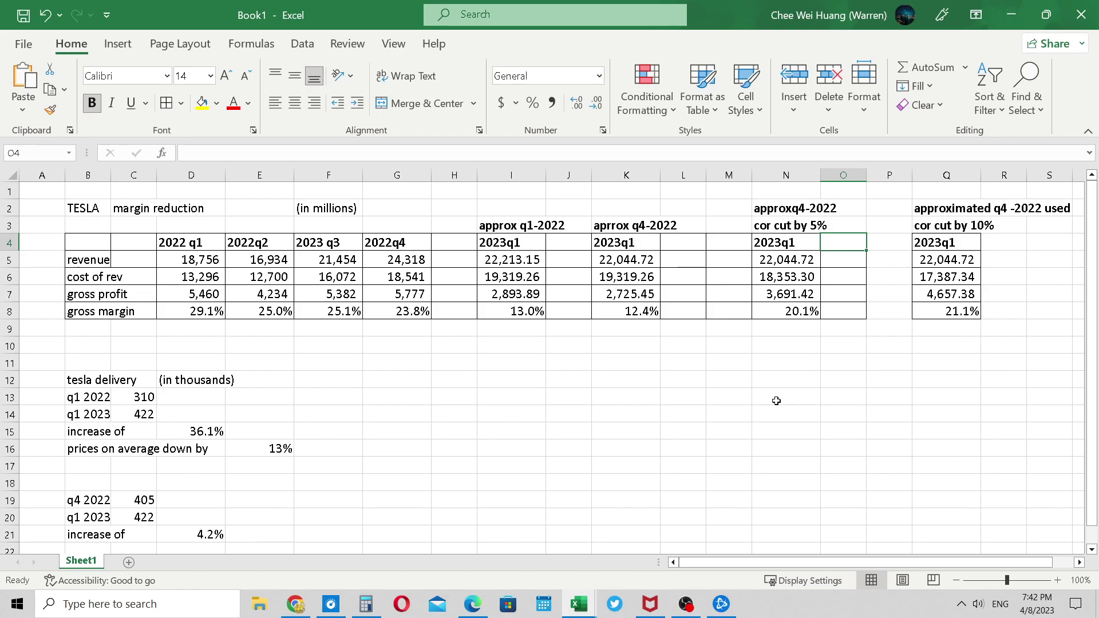
pyautogui.press('Up')
pyautogui.press('Up')
pyautogui.press('Up')
pyautogui.press('Left')
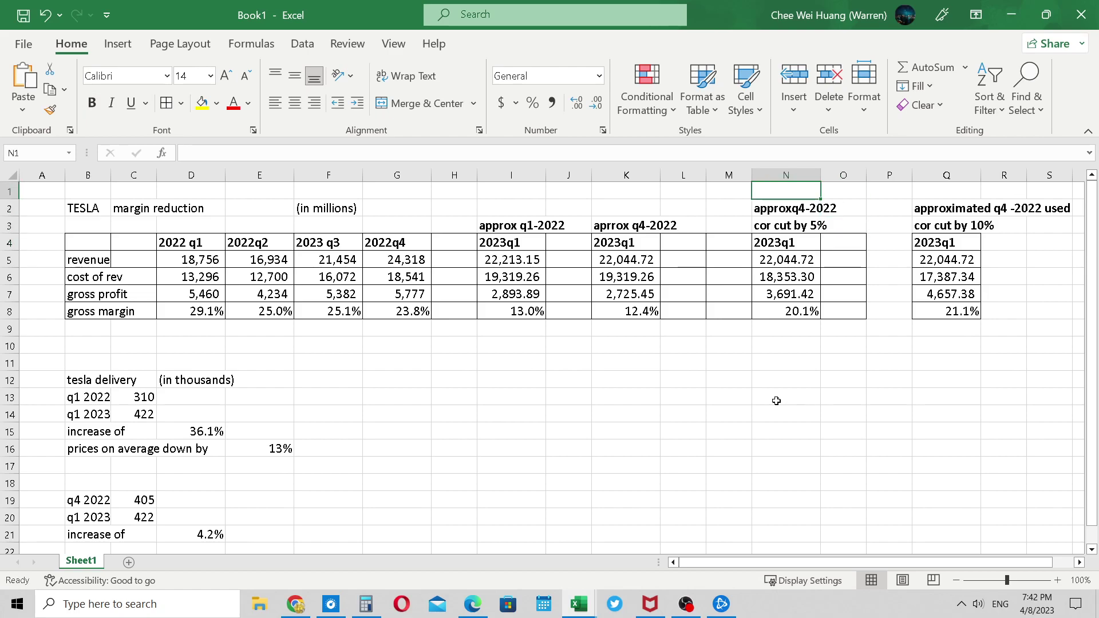
pyautogui.press('Down')
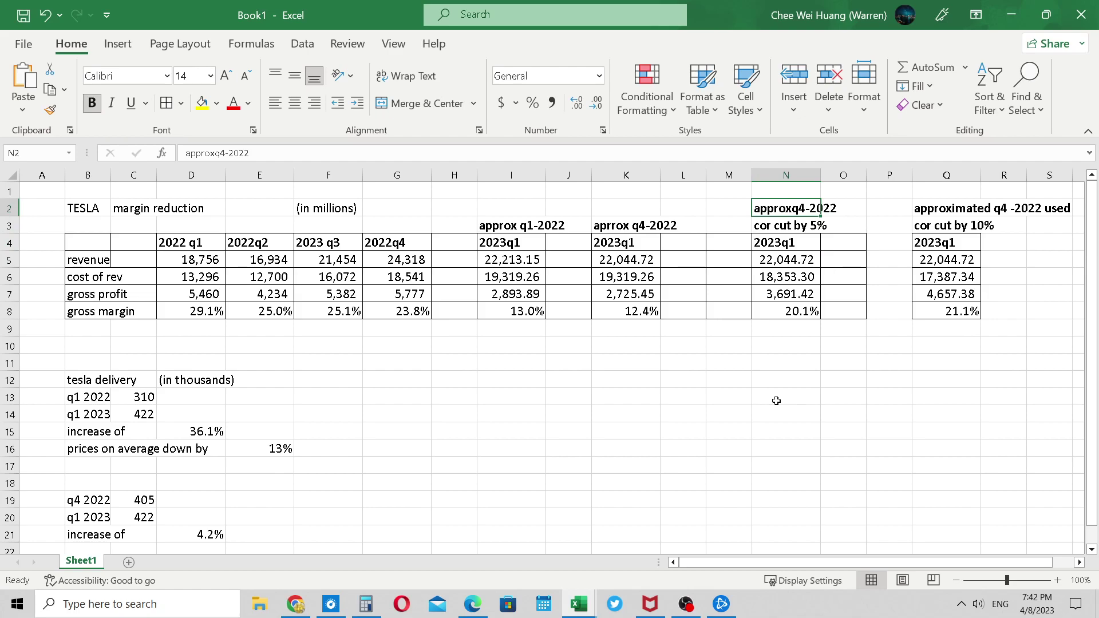
pyautogui.press('Down')
pyautogui.press('Down')
pyautogui.press('Down')
pyautogui.press('Down')
pyautogui.press('Down')
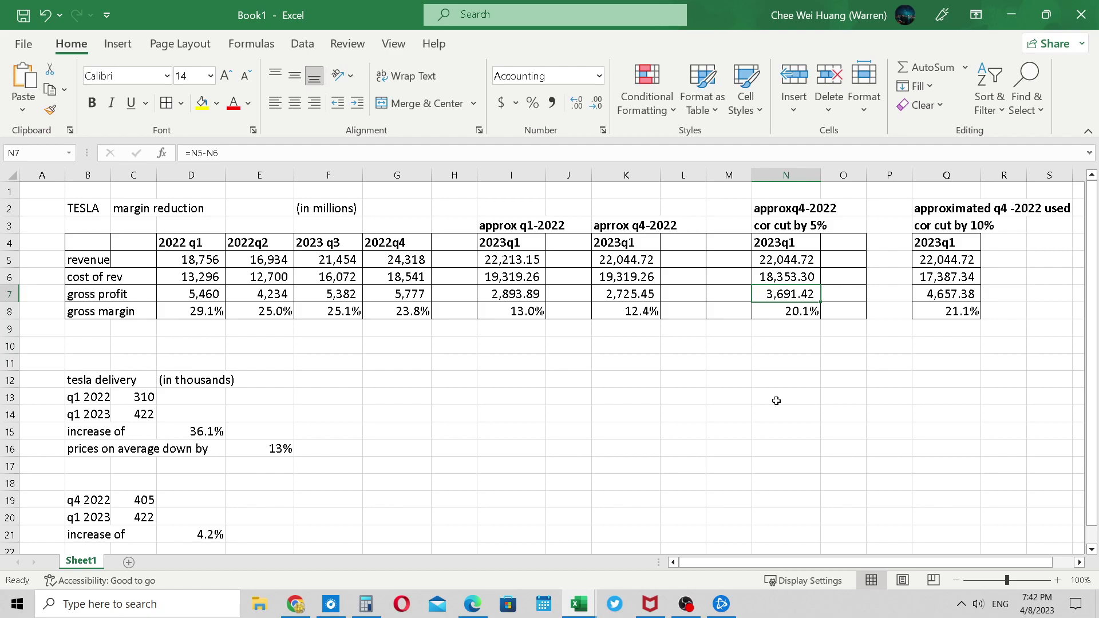
pyautogui.press('Up')
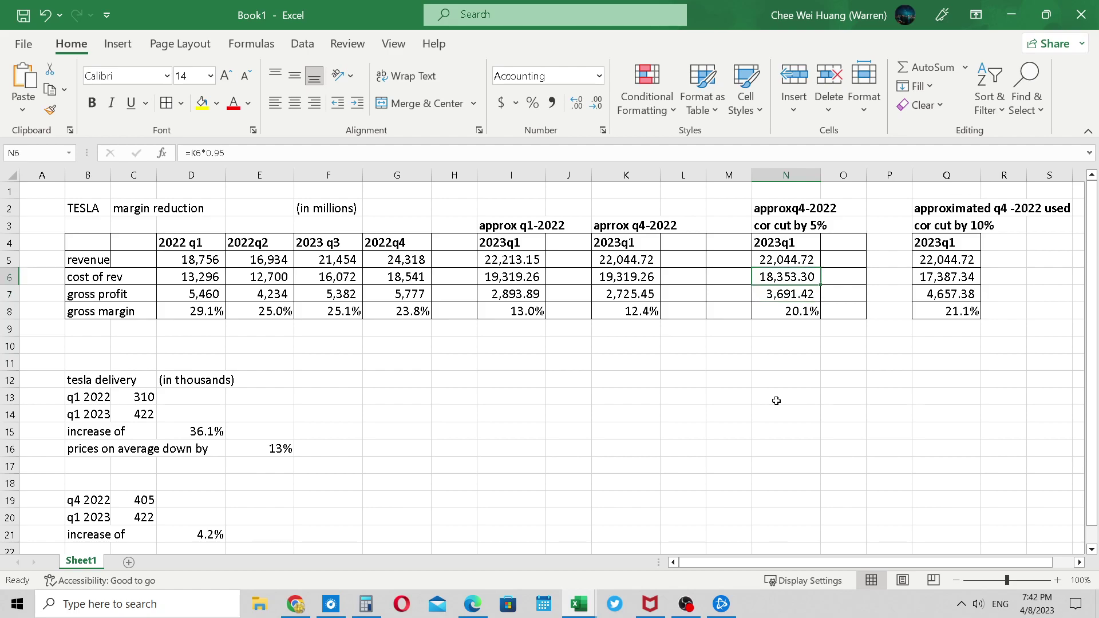
pyautogui.press('Up')
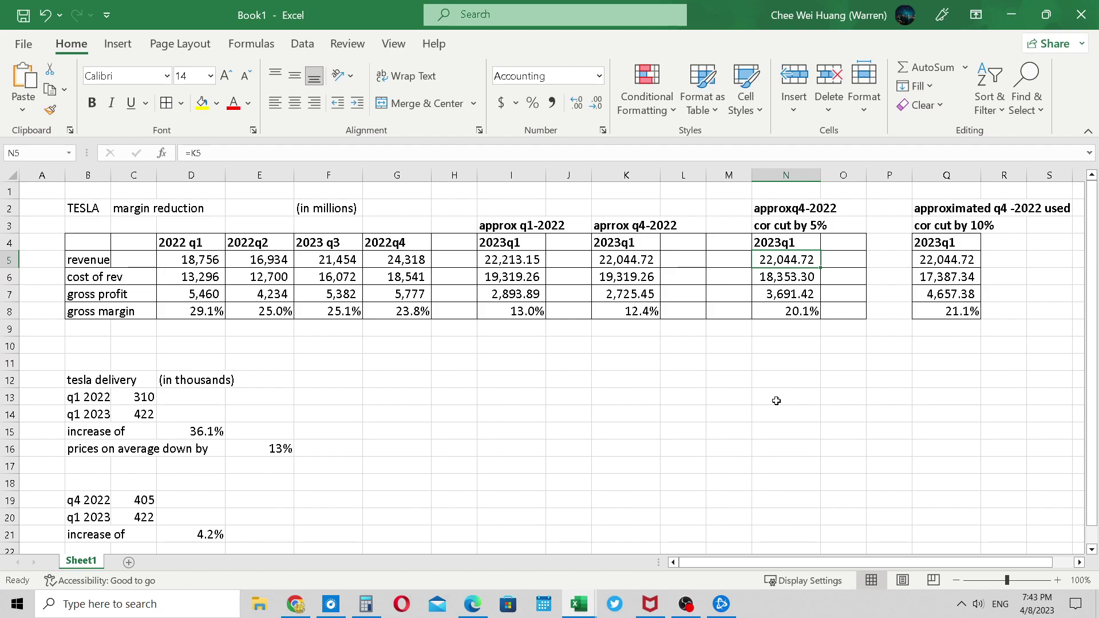
pyautogui.press('Down')
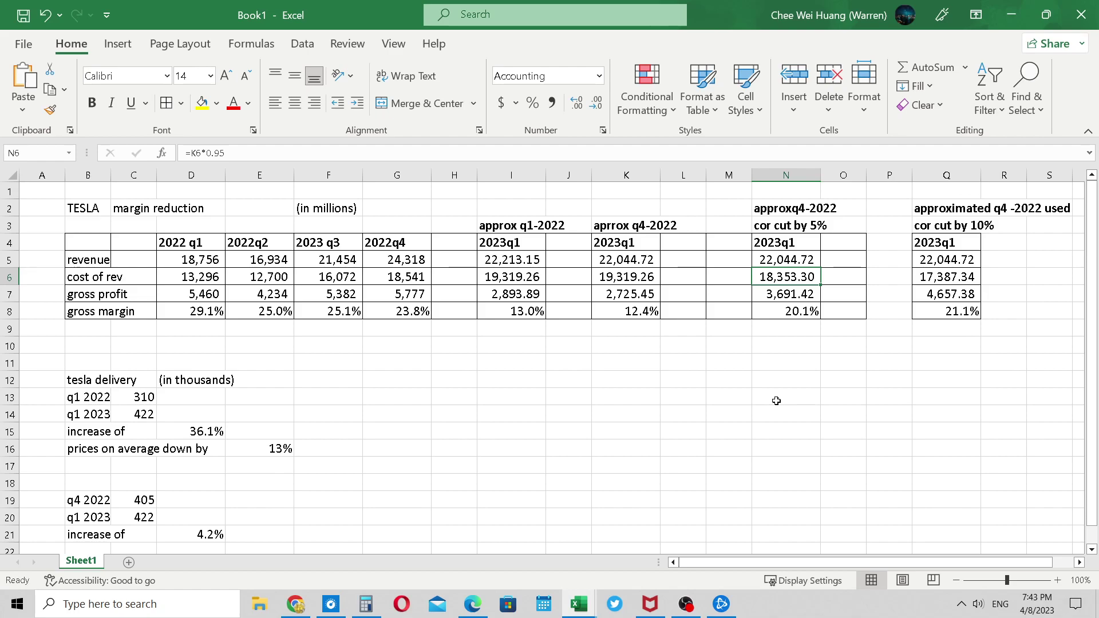
pyautogui.press('Left')
pyautogui.press('Left')
pyautogui.press('Left')
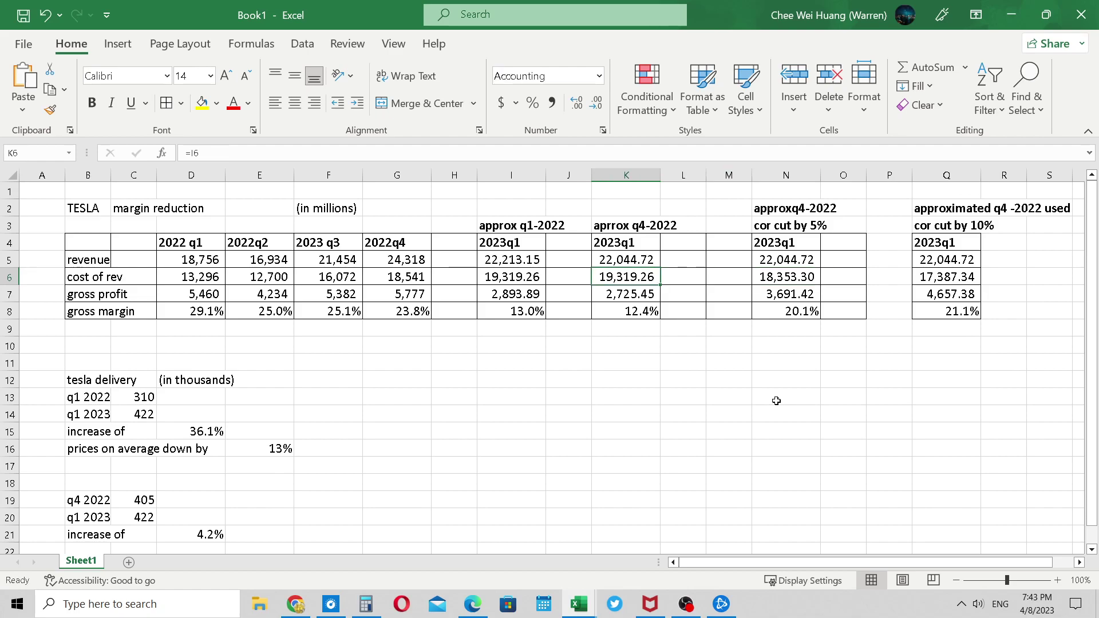
pyautogui.press('Down')
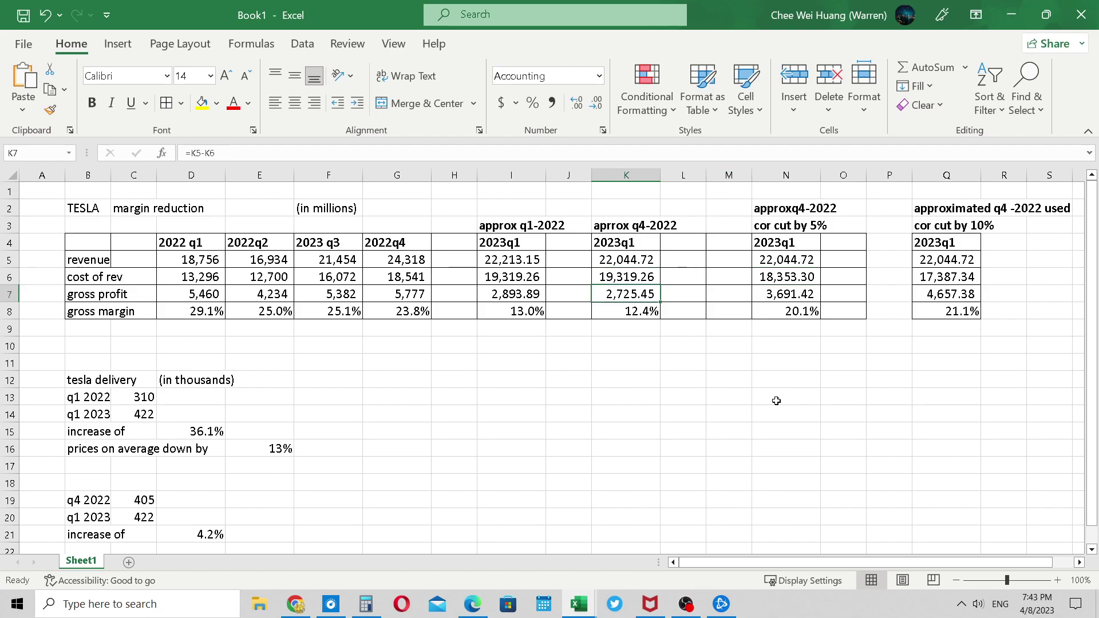
pyautogui.press('Up')
pyautogui.press('Right')
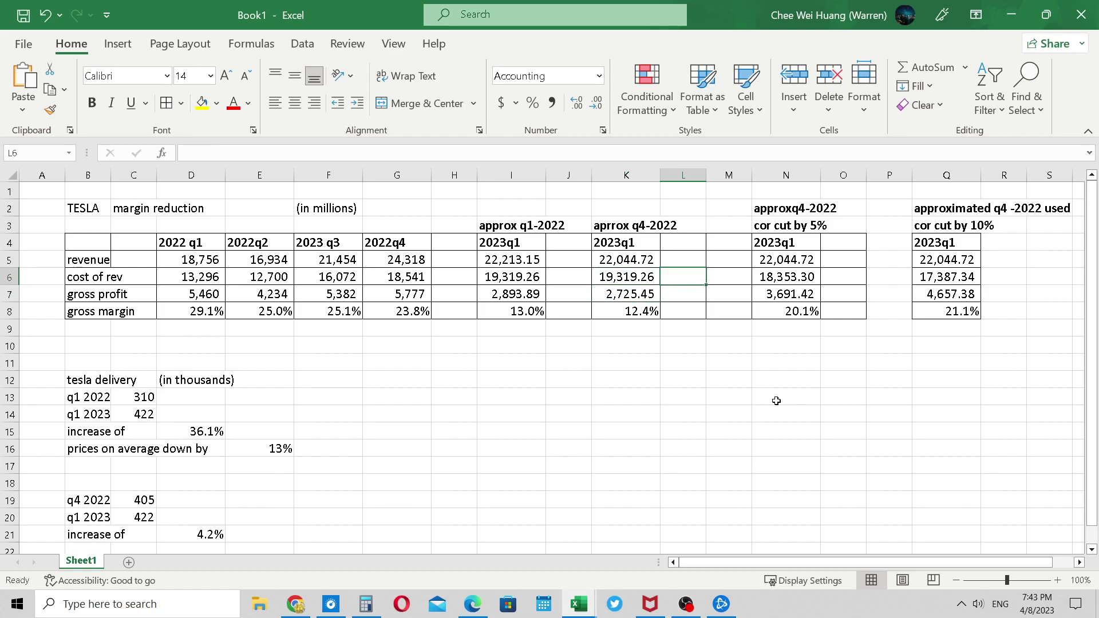
pyautogui.press('Left')
pyautogui.press('Right')
pyautogui.press('Right')
pyautogui.press('Right')
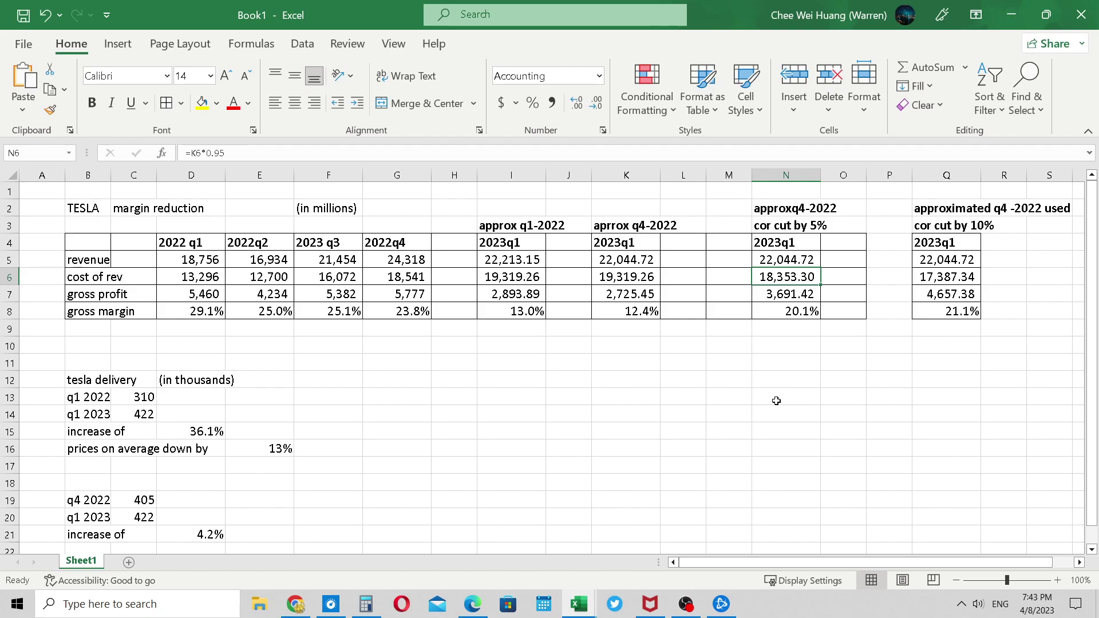
pyautogui.press('Right')
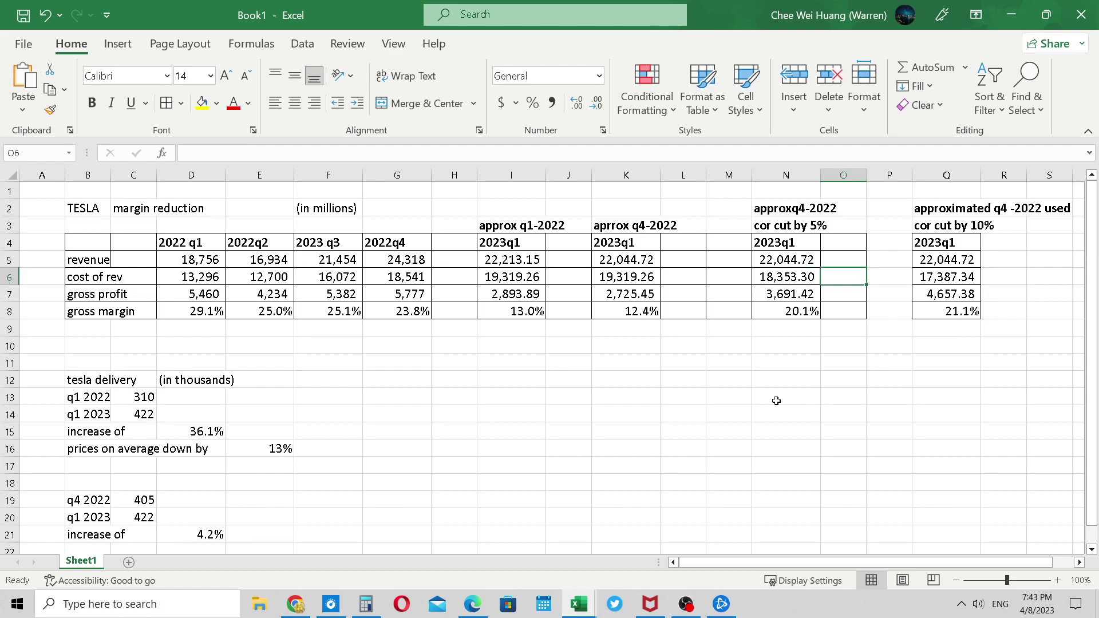
pyautogui.press('Left')
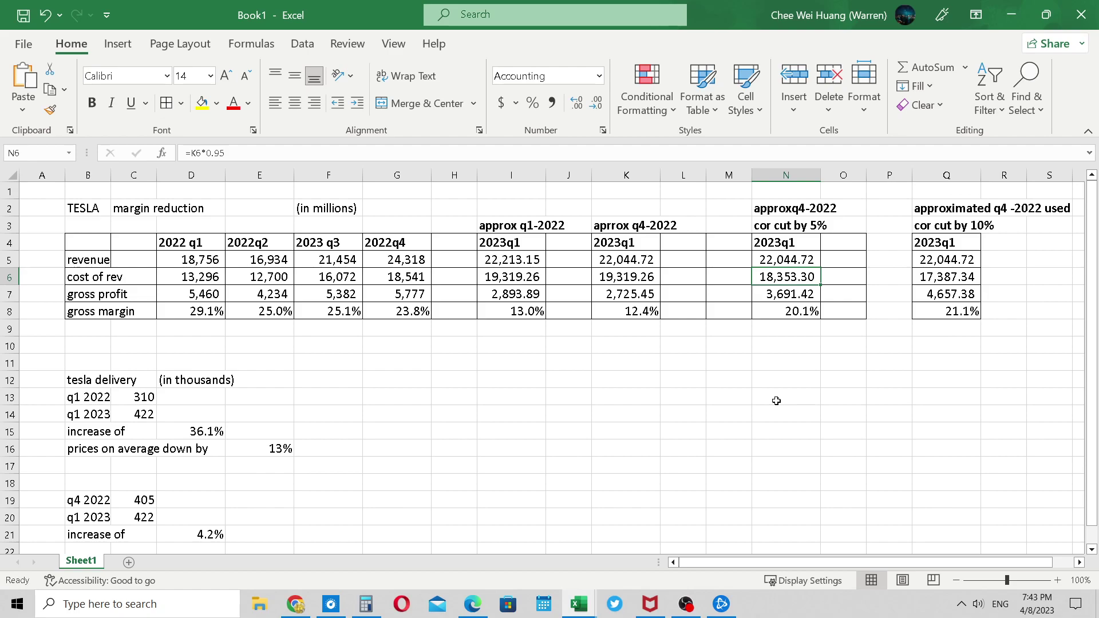
pyautogui.press('Right')
pyautogui.press('Right')
pyautogui.press('Right')
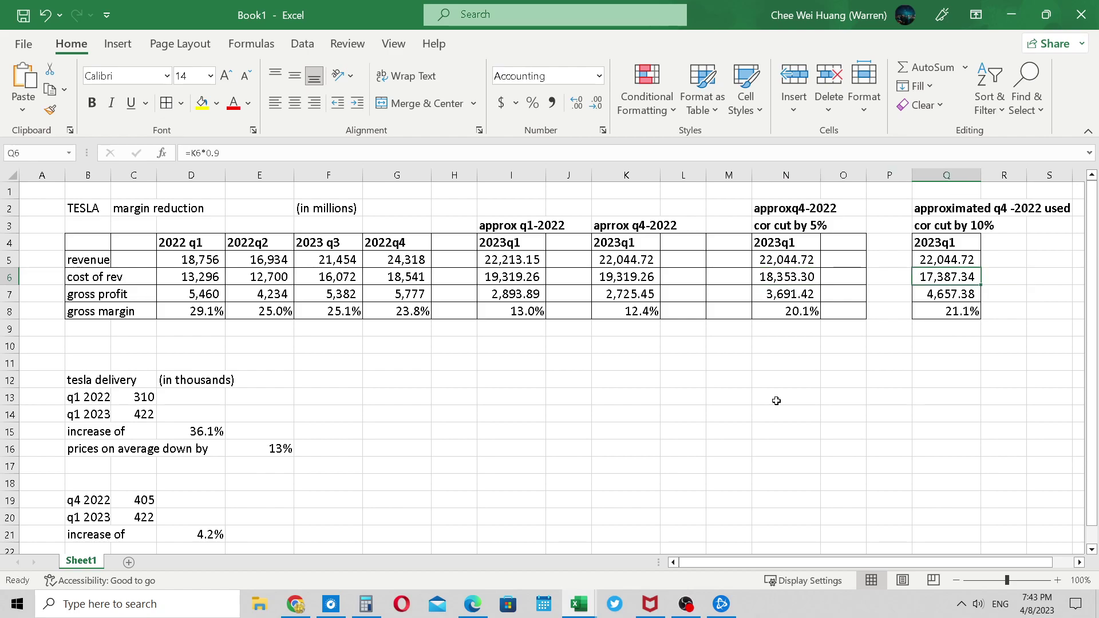
pyautogui.press('Down')
pyautogui.press('Down')
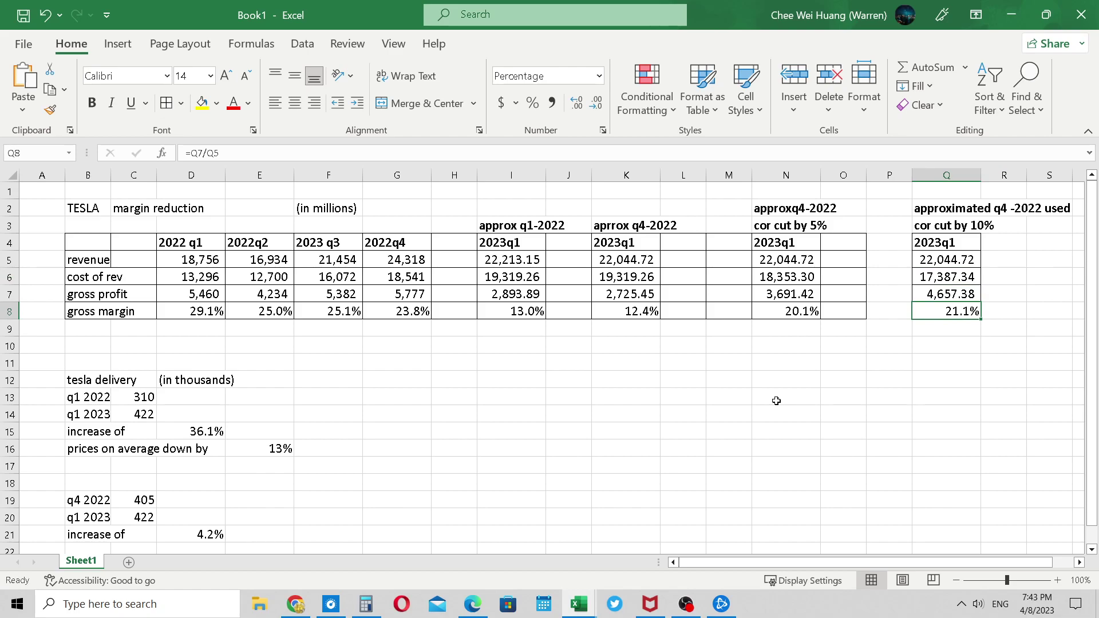
pyautogui.press('Up')
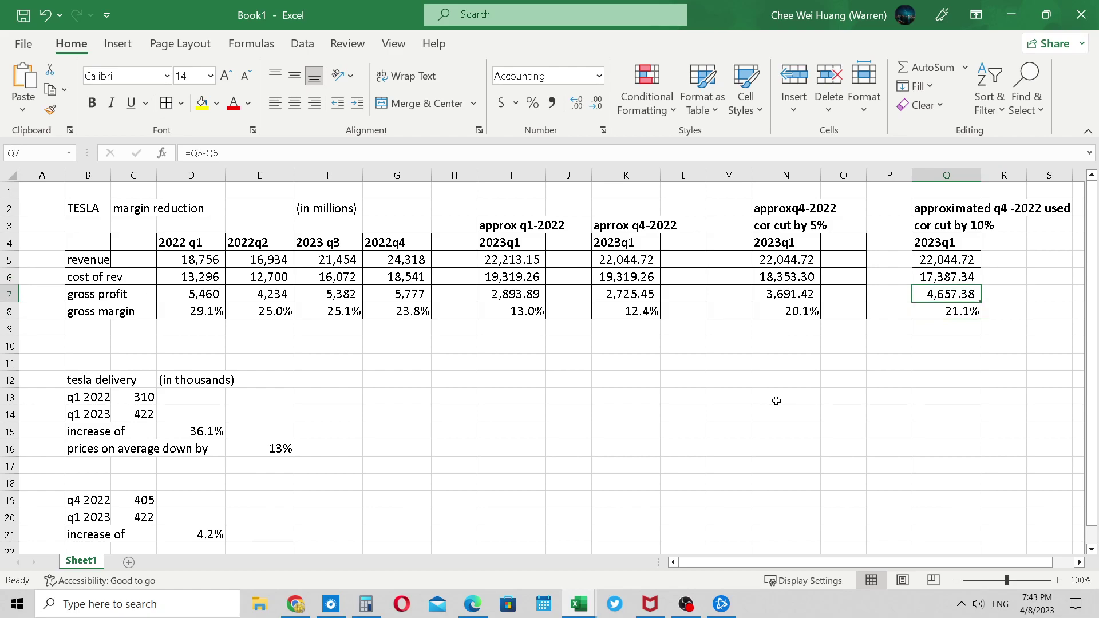
pyautogui.press('Left')
pyautogui.press('Left')
pyautogui.press('Left')
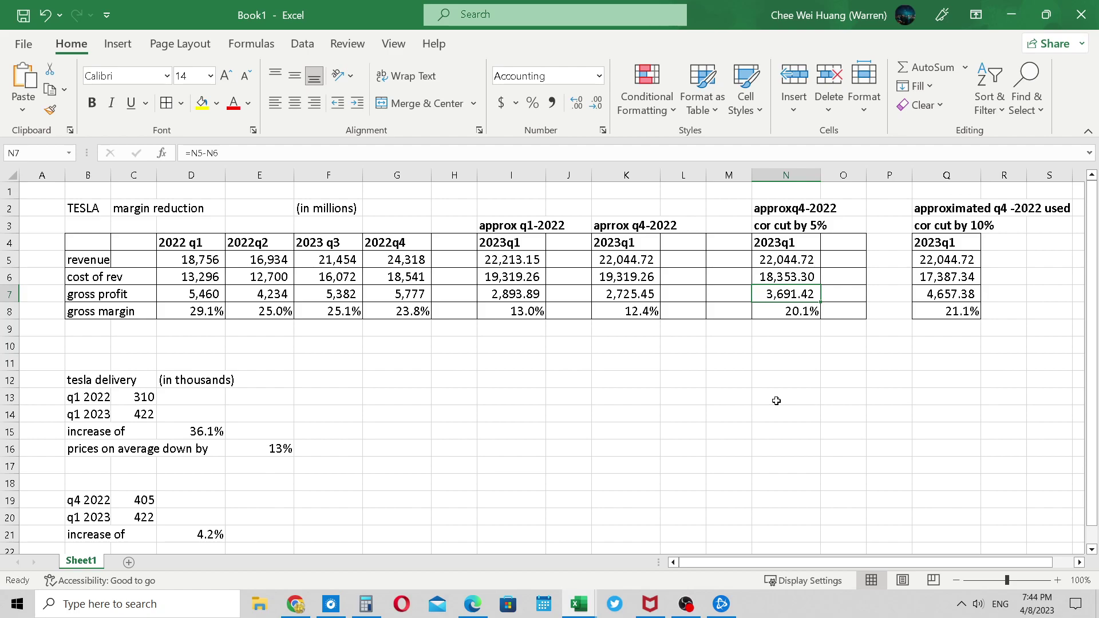
pyautogui.press('Left')
pyautogui.press('Left')
pyautogui.press('Left')
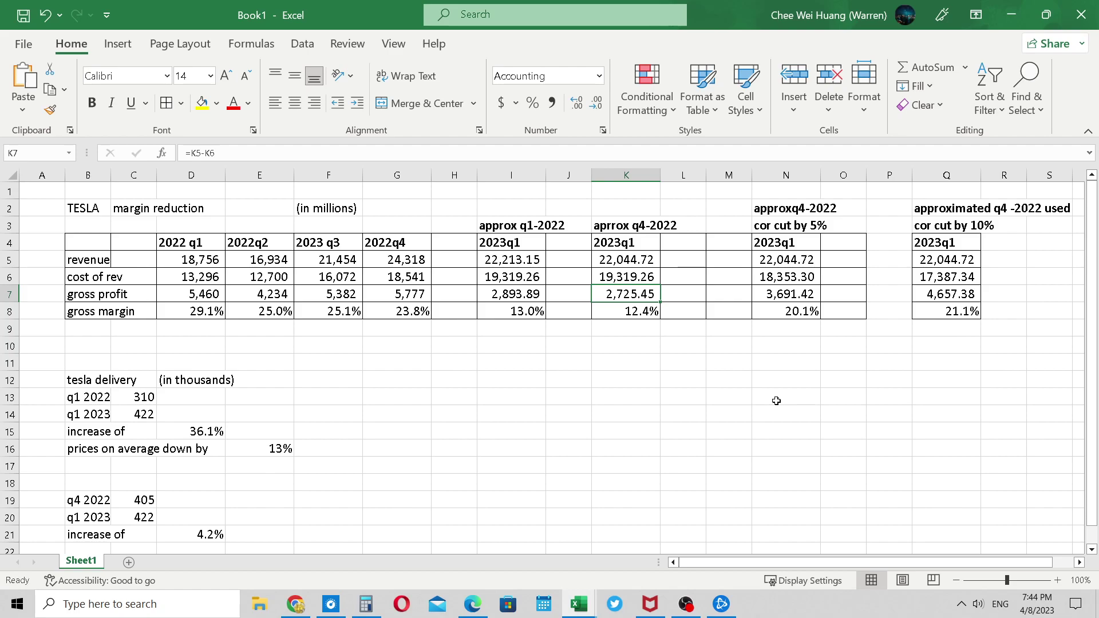
pyautogui.press('Down')
pyautogui.press('Down')
pyautogui.press('Down')
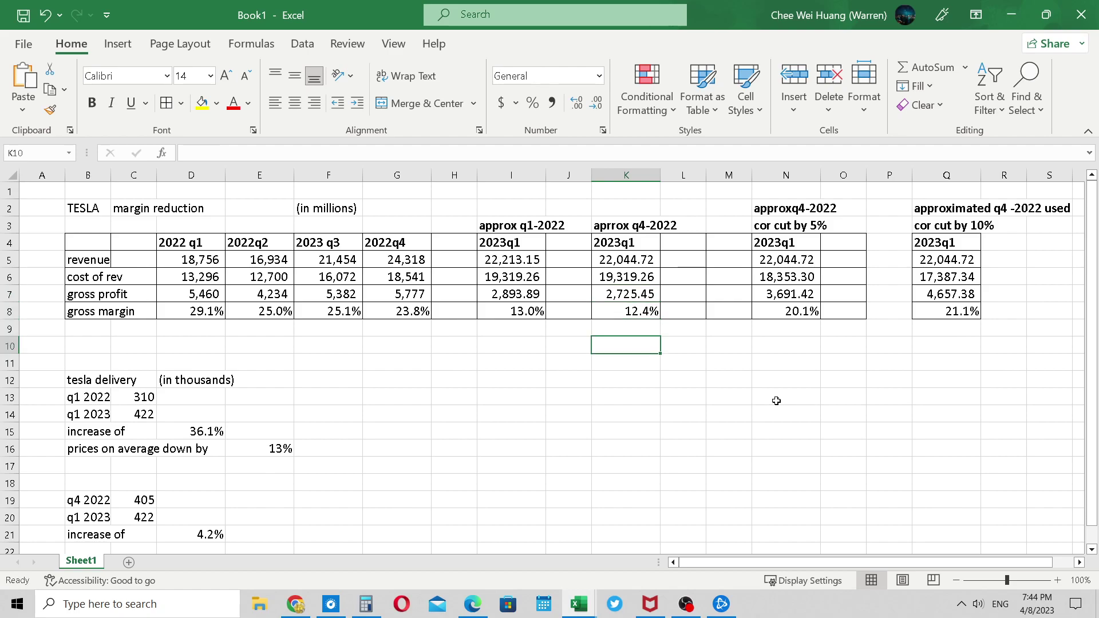
pyautogui.press('Up')
pyautogui.press('Up')
pyautogui.press('Right')
pyautogui.press('Right')
pyautogui.press('Right')
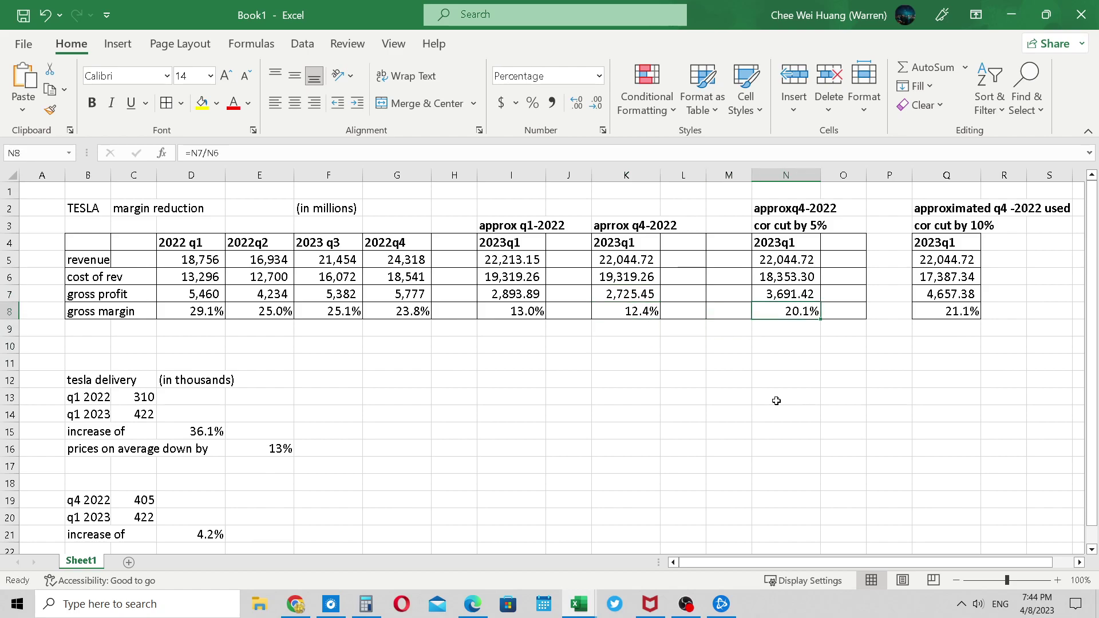
pyautogui.press('Left')
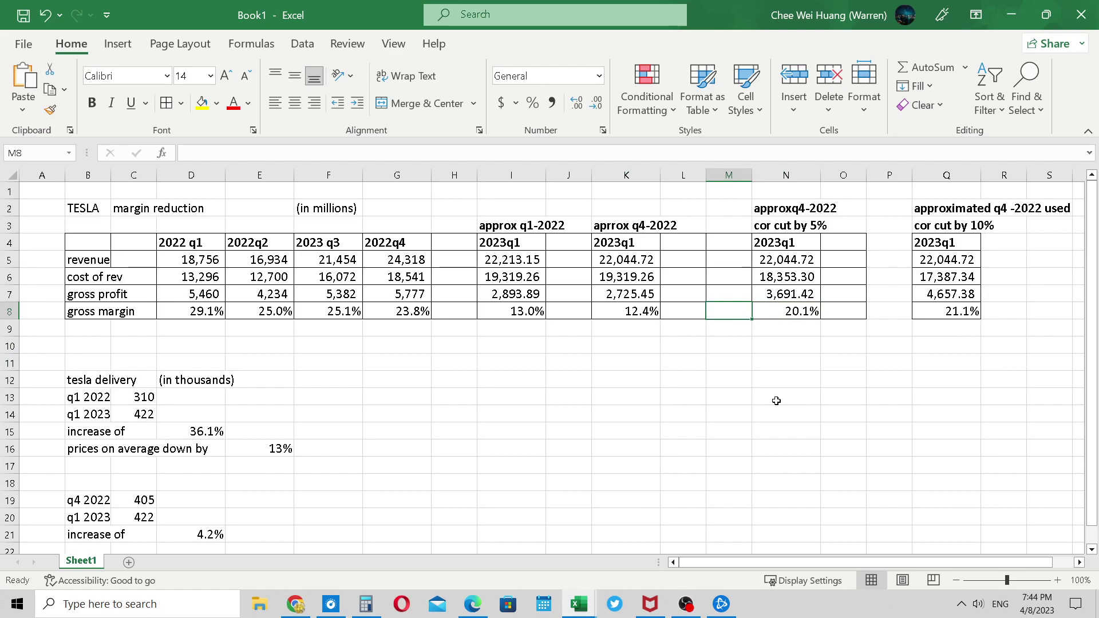
pyautogui.press('Left')
pyautogui.press('Left')
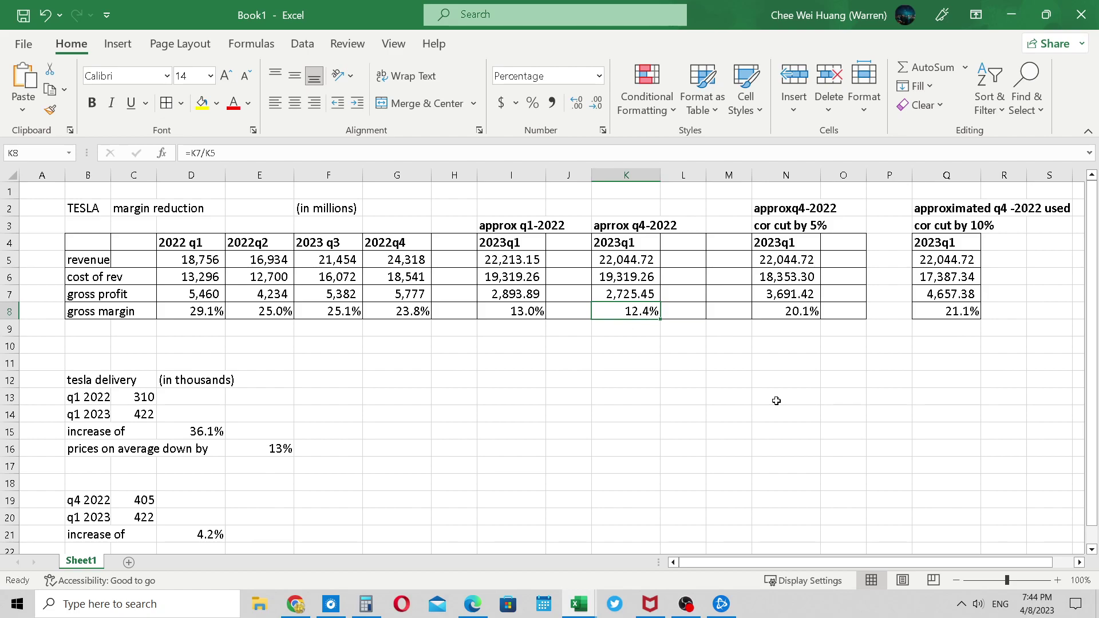
pyautogui.press('Right')
pyautogui.press('Right')
pyautogui.press('Right')
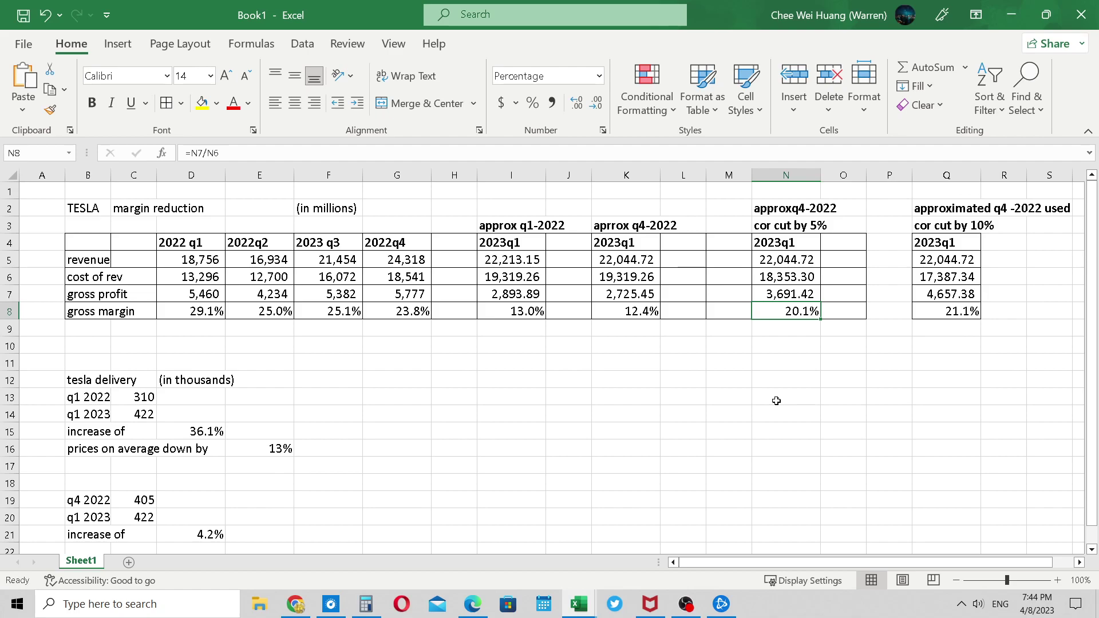
pyautogui.press('Up')
pyautogui.press('Up')
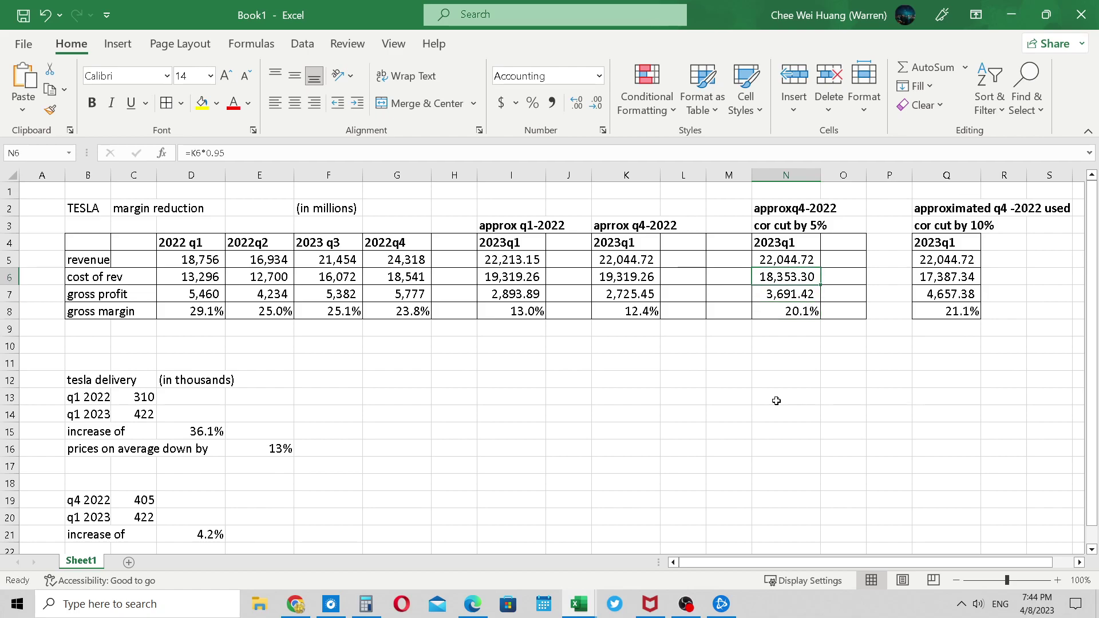
pyautogui.press('Down')
pyautogui.press('Down')
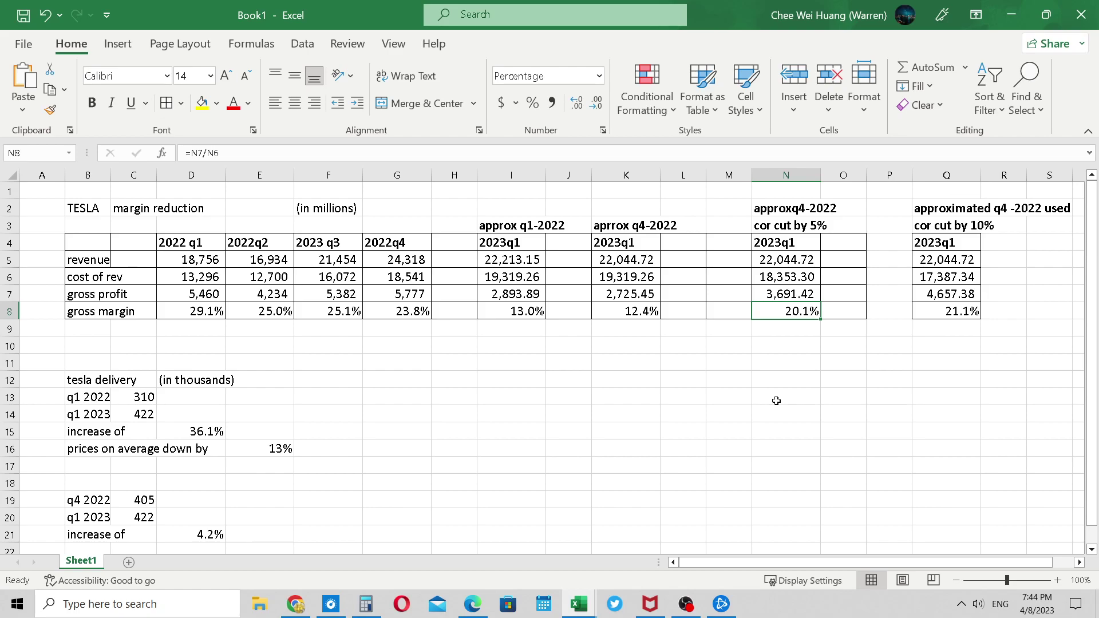
# Enter the note 18-20 in N9, below the 20.1% cost-cut margin.
pyautogui.press('Down')
pyautogui.write('18*')
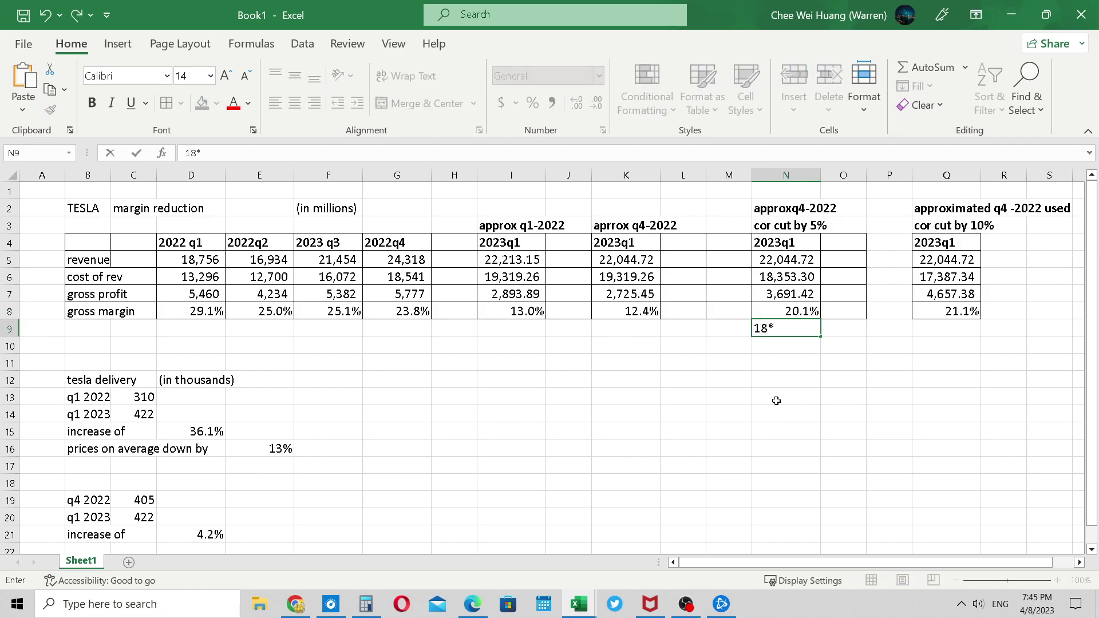
pyautogui.press('BackSpace')
pyautogui.write('*')
pyautogui.press('BackSpace')
pyautogui.write('-20')
pyautogui.press('Return')
pyautogui.press('Up')
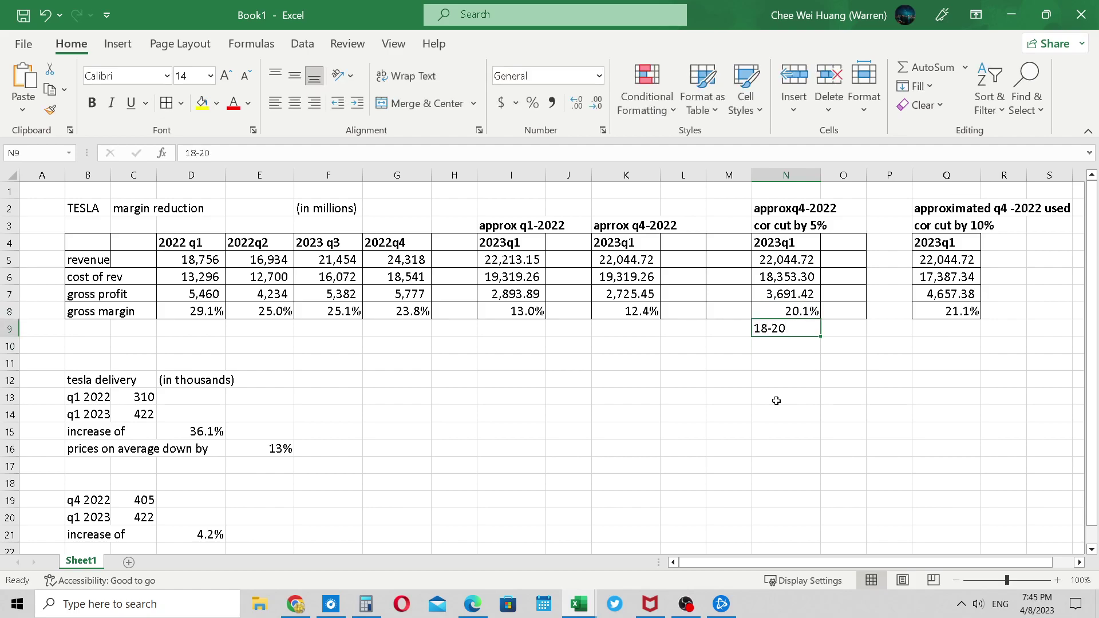
pyautogui.press('Right')
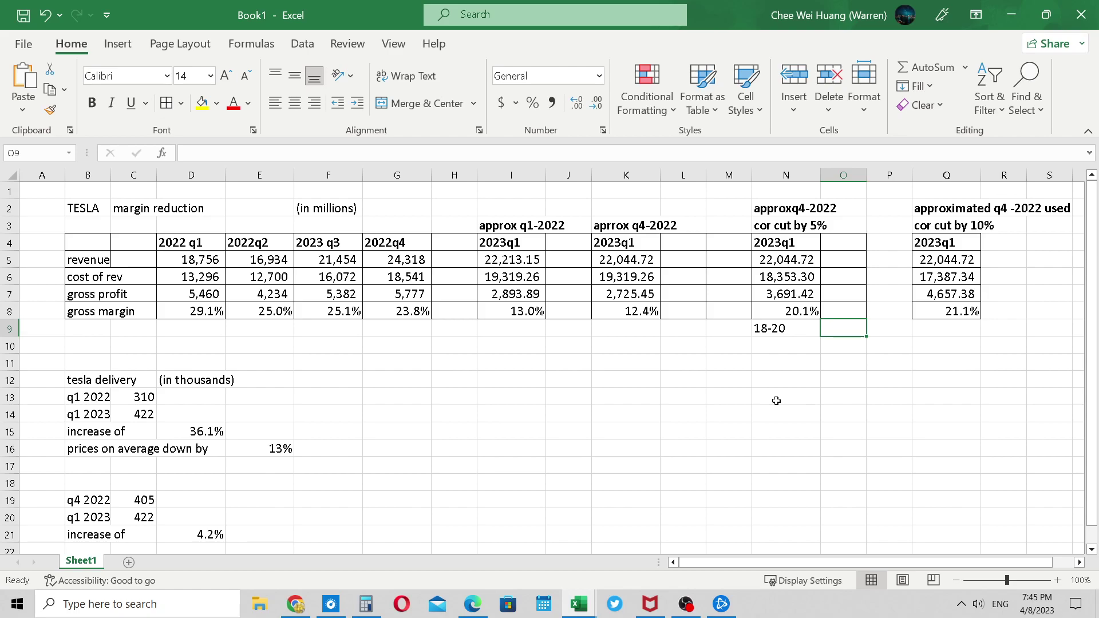
pyautogui.press('Left')
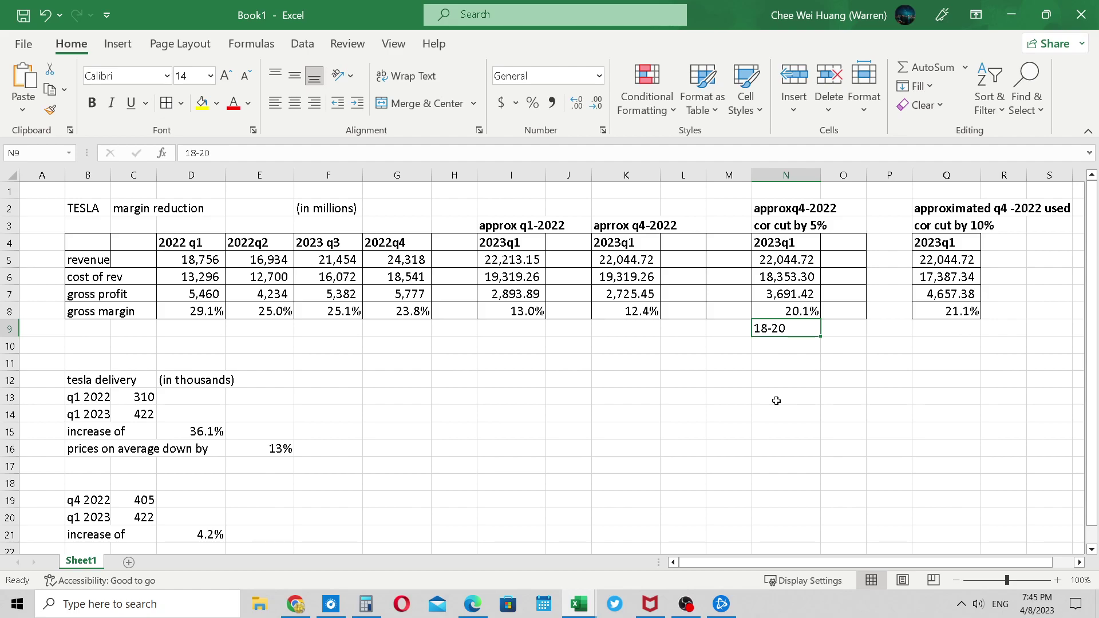
pyautogui.press('Up')
pyautogui.press('Up')
pyautogui.press('Up')
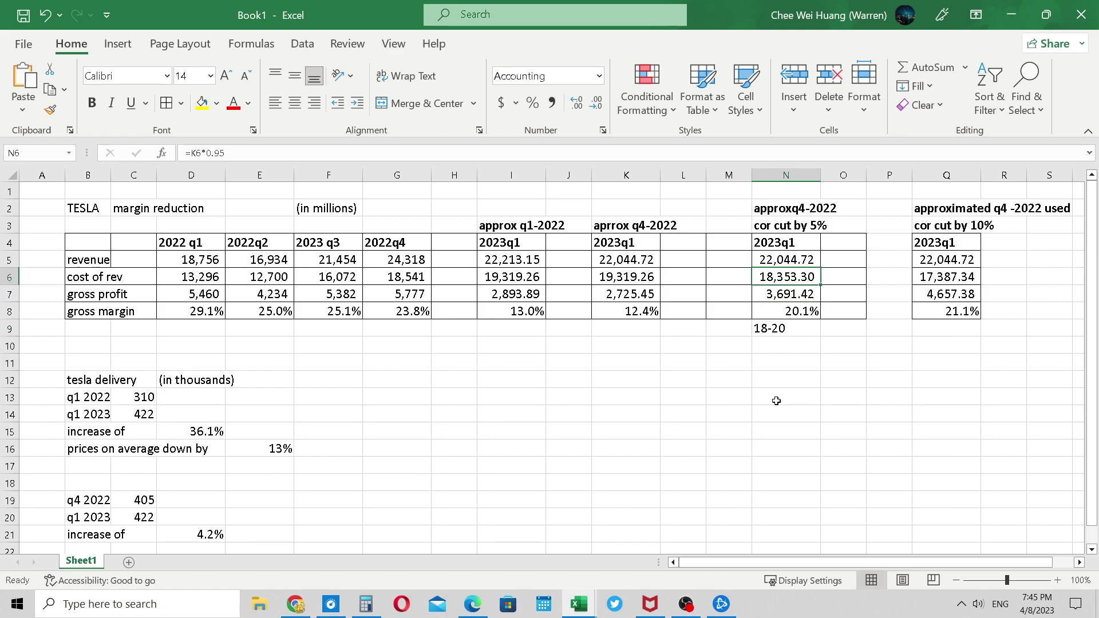
pyautogui.press('Left')
pyautogui.press('Left')
pyautogui.press('Left')
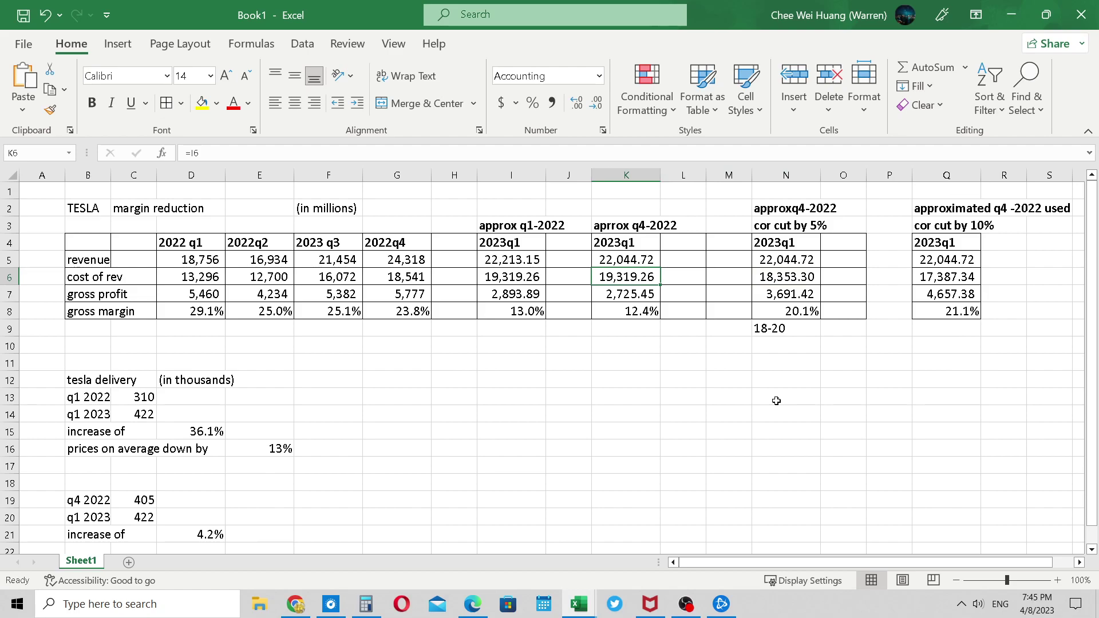
pyautogui.press('Right')
pyautogui.press('Right')
pyautogui.press('Right')
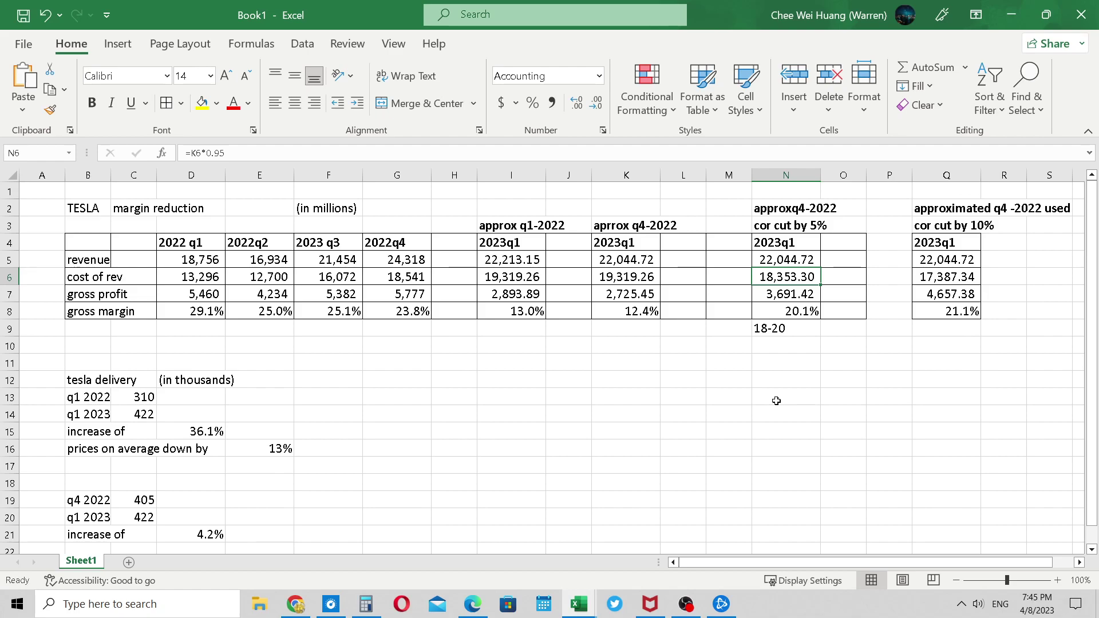
pyautogui.press('Right')
pyautogui.press('Right')
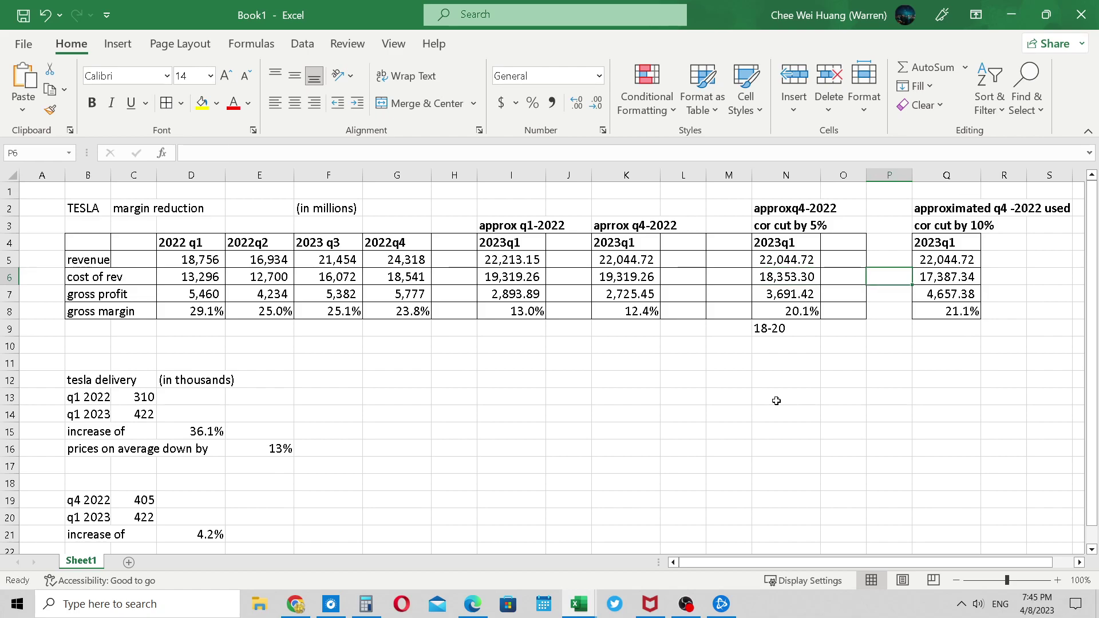
pyautogui.press('Left')
pyautogui.press('Right')
pyautogui.press('Left')
pyautogui.press('Right')
pyautogui.press('Left')
pyautogui.press('Left')
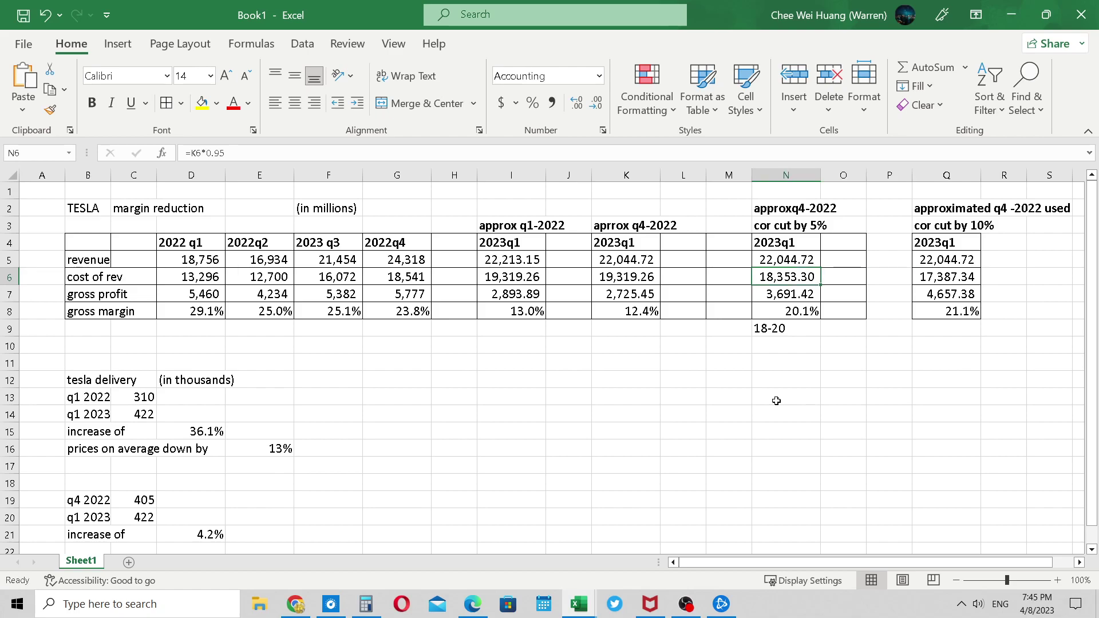
pyautogui.press('Down')
pyautogui.press('Down')
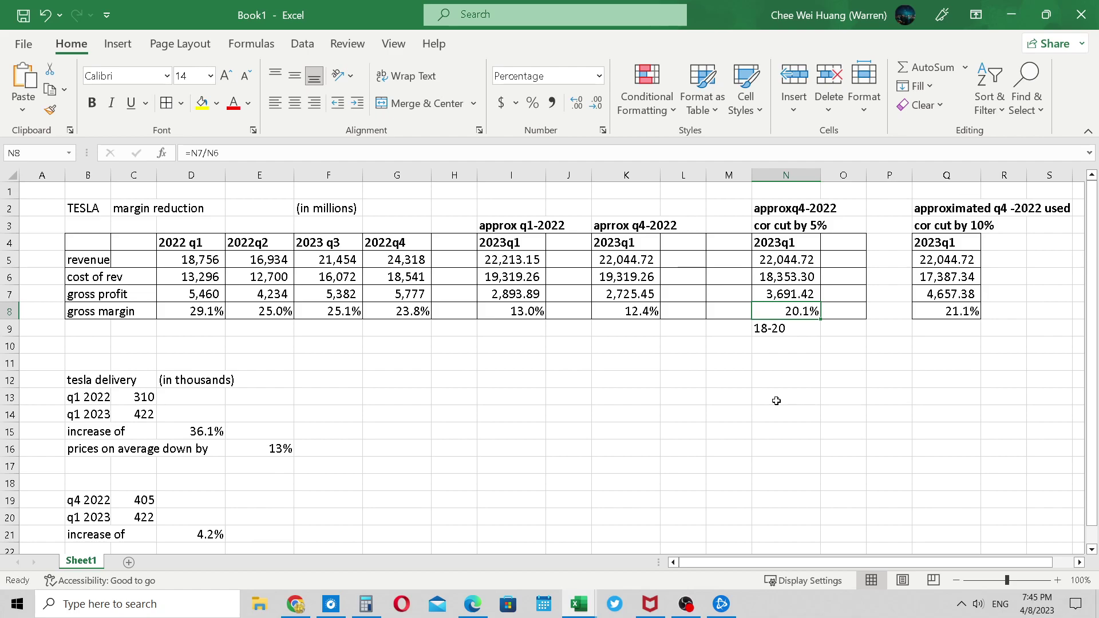
pyautogui.press('Right')
pyautogui.press('Right')
pyautogui.press('Right')
pyautogui.press('Right')
pyautogui.press('Right')
pyautogui.press('Right')
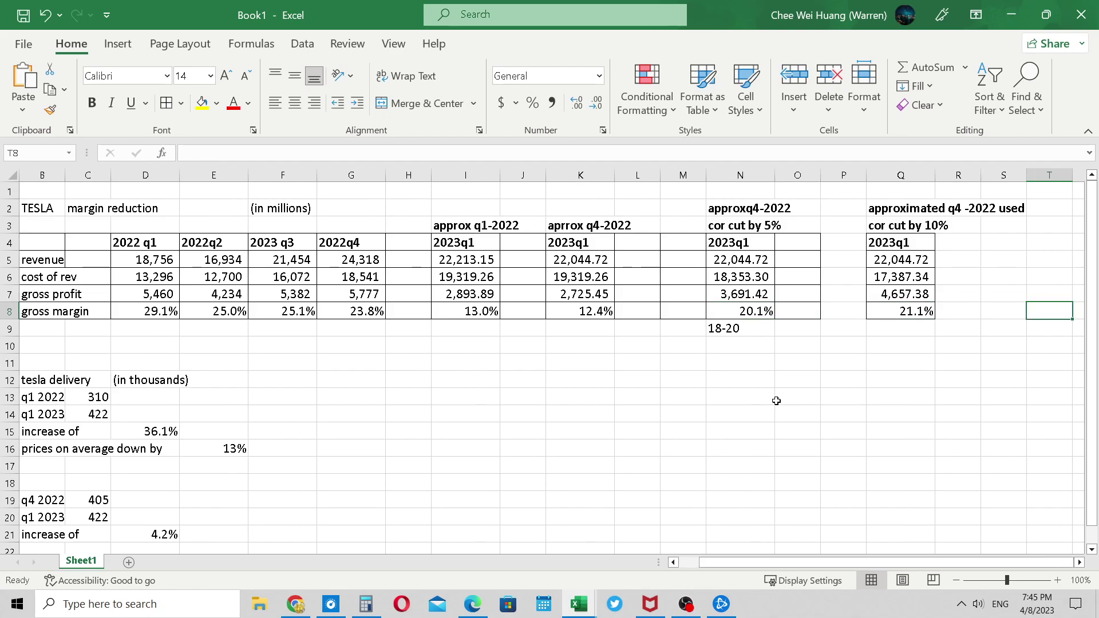
pyautogui.press('Left')
pyautogui.press('Left')
pyautogui.press('Left')
pyautogui.press('Left')
pyautogui.press('Left')
pyautogui.press('Left')
pyautogui.press('Left')
pyautogui.press('Left')
pyautogui.press('Left')
pyautogui.press('Left')
pyautogui.press('Left')
pyautogui.press('Left')
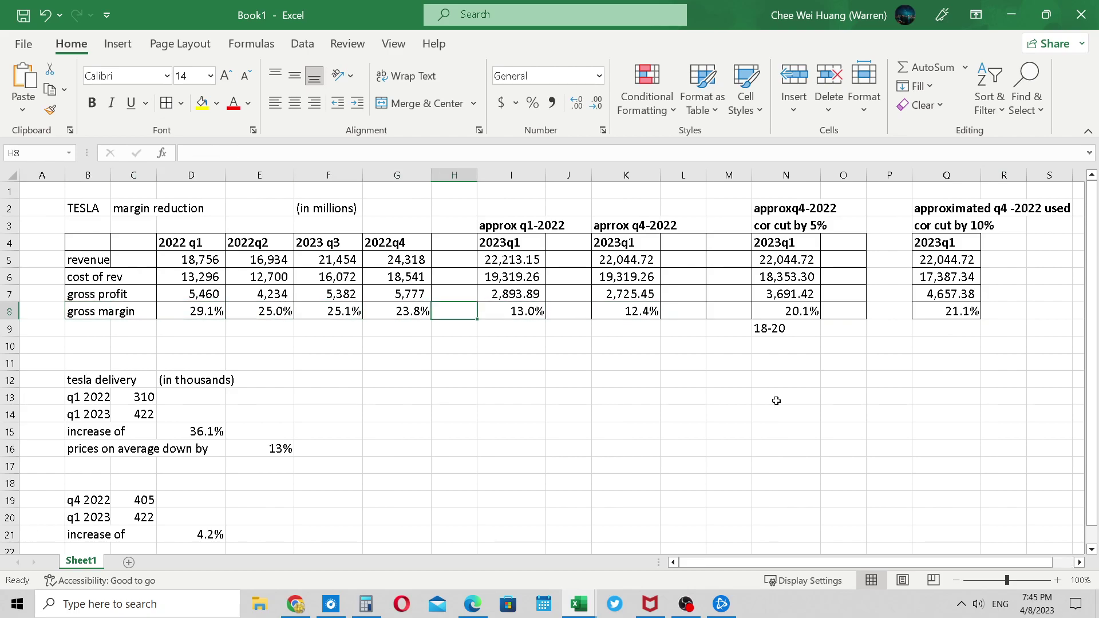
pyautogui.press('Right')
pyautogui.press('Right')
pyautogui.press('Right')
pyautogui.press('Right')
pyautogui.press('Right')
pyautogui.press('Right')
pyautogui.press('Right')
pyautogui.press('Right')
pyautogui.press('Right')
pyautogui.press('Right')
pyautogui.press('Right')
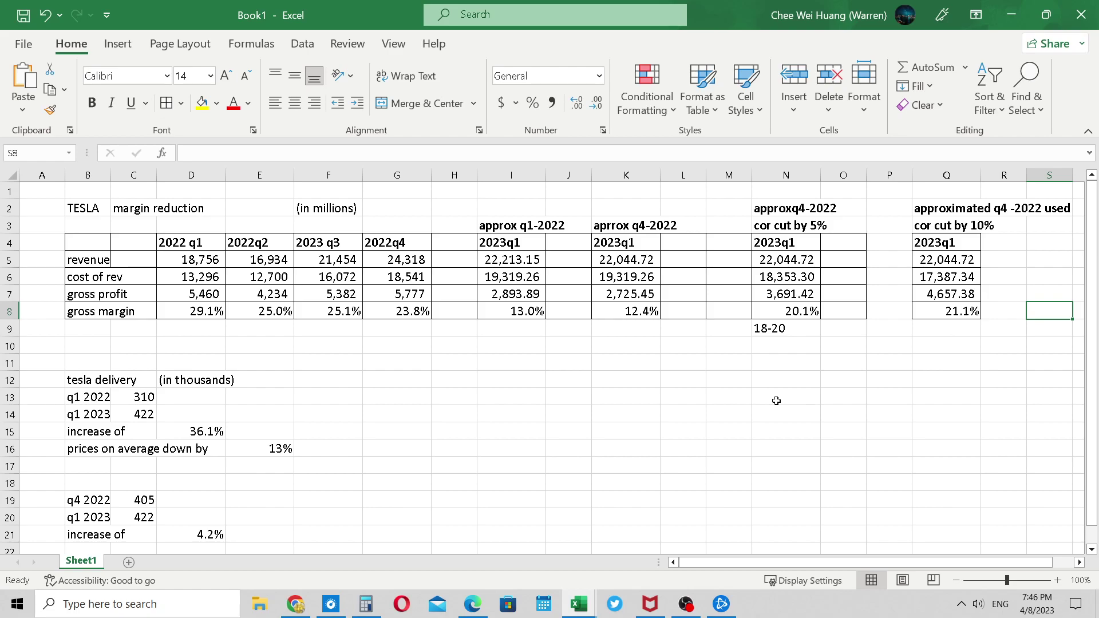
pyautogui.press('Left')
pyautogui.press('Left')
pyautogui.press('Left')
pyautogui.press('Left')
pyautogui.press('Left')
pyautogui.press('Left')
pyautogui.press('Left')
pyautogui.press('Left')
pyautogui.press('Left')
pyautogui.press('Left')
pyautogui.press('Left')
pyautogui.press('Left')
pyautogui.press('Left')
pyautogui.press('Left')
pyautogui.press('Left')
pyautogui.press('Left')
pyautogui.press('Left')
pyautogui.press('Left')
pyautogui.press('Down')
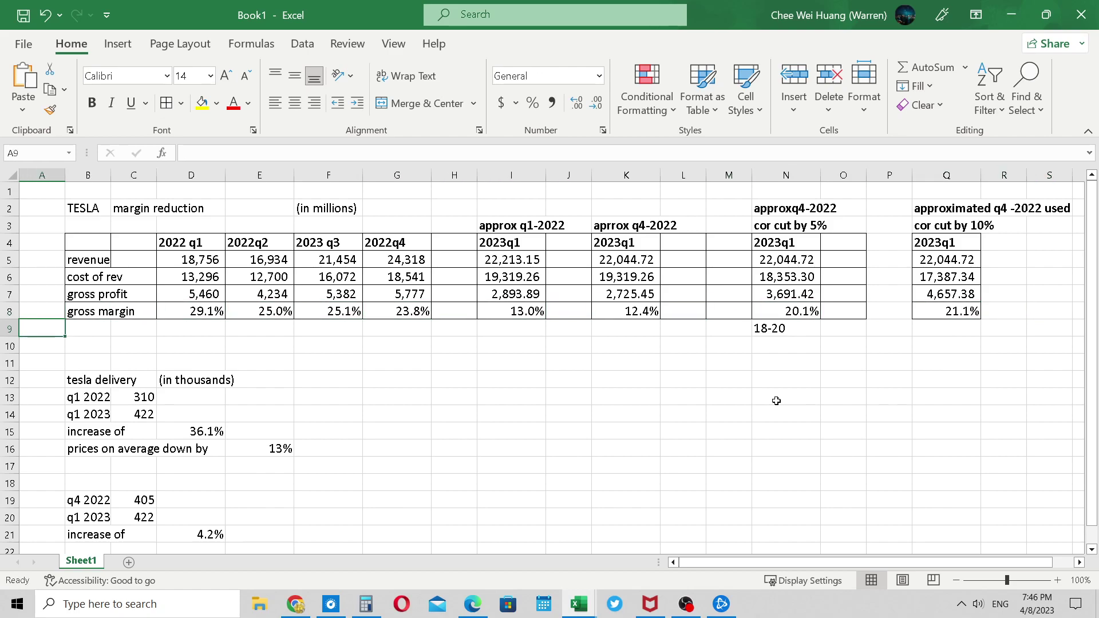
pyautogui.press('Right')
pyautogui.press('Right')
pyautogui.press('Right')
pyautogui.press('Right')
pyautogui.press('Right')
pyautogui.press('Right')
pyautogui.press('Right')
pyautogui.press('Right')
pyautogui.press('Right')
pyautogui.press('Right')
pyautogui.press('Right')
pyautogui.press('Right')
pyautogui.press('Right')
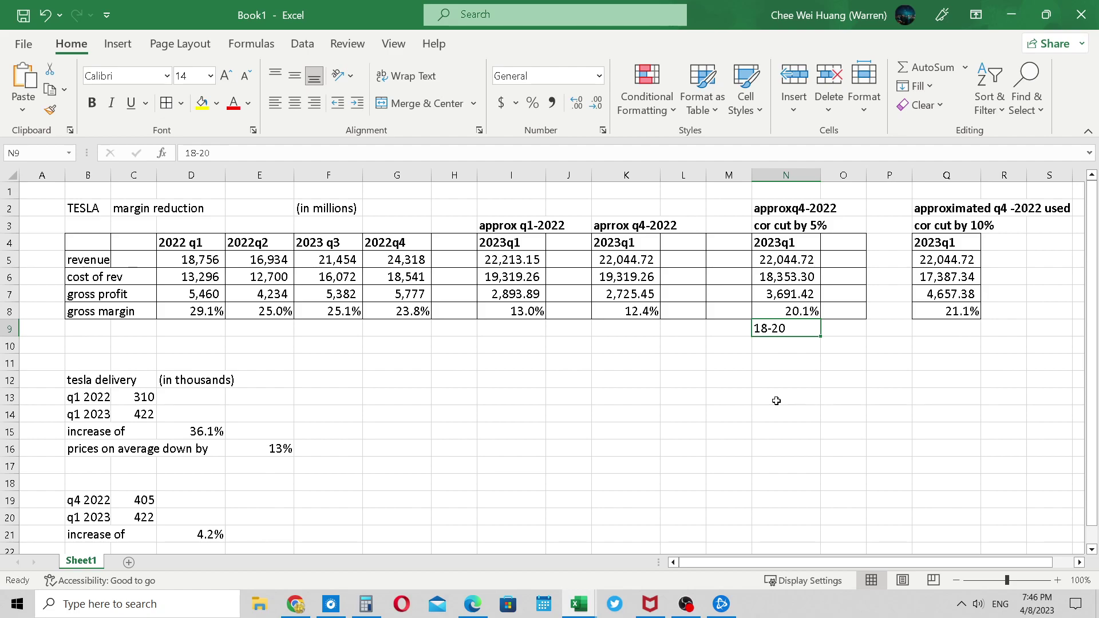
pyautogui.press('Up')
pyautogui.press('Up')
pyautogui.press('Left')
pyautogui.press('Left')
pyautogui.press('Left')
pyautogui.press('Down')
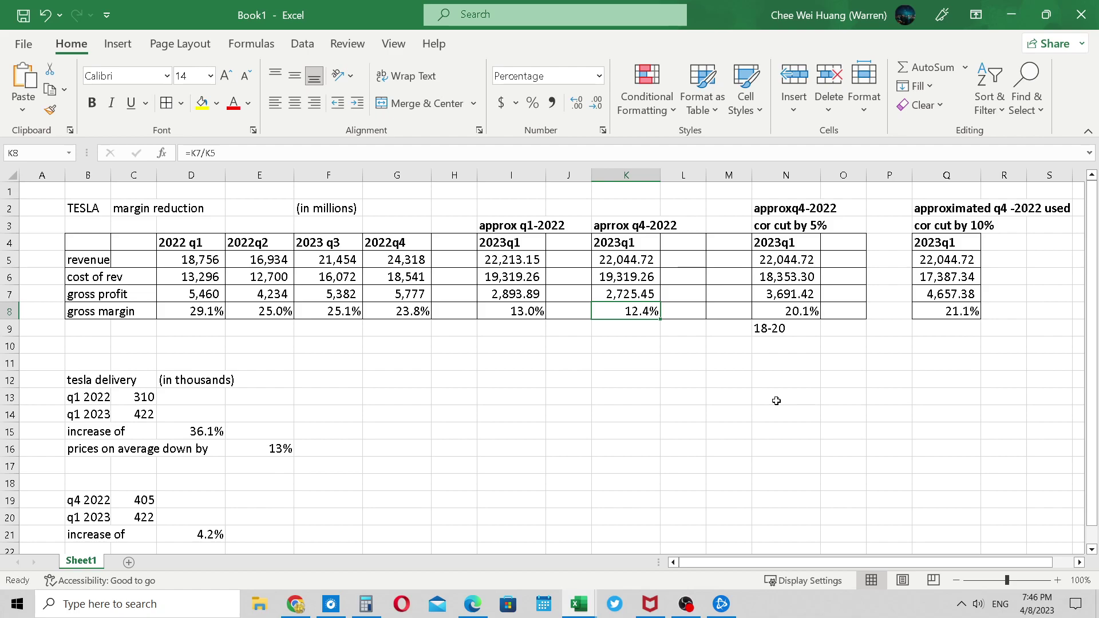
pyautogui.press('Down')
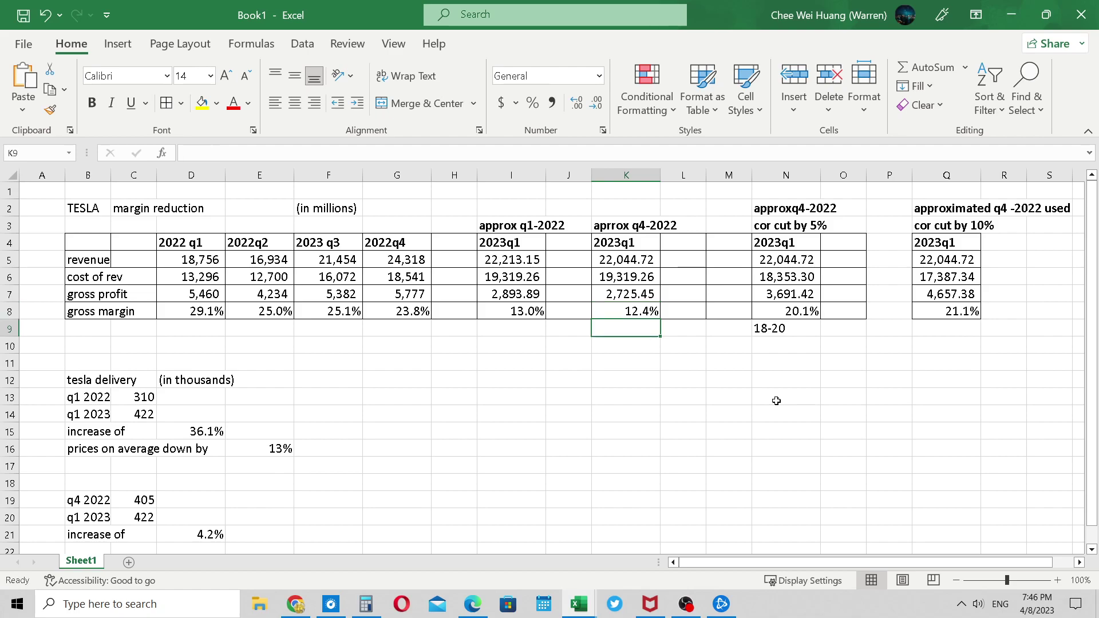
pyautogui.press('Down')
pyautogui.press('Down')
pyautogui.press('Right')
pyautogui.press('Right')
pyautogui.press('Up')
pyautogui.press('Up')
pyautogui.press('Up')
pyautogui.press('Right')
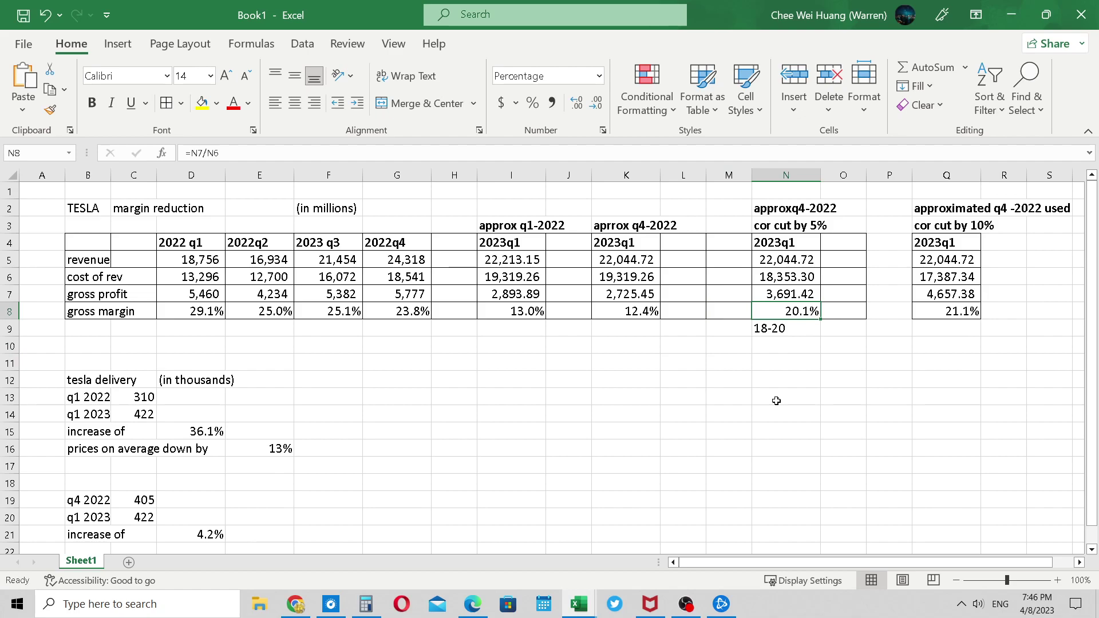
pyautogui.press('Right')
pyautogui.press('Right')
pyautogui.press('Right')
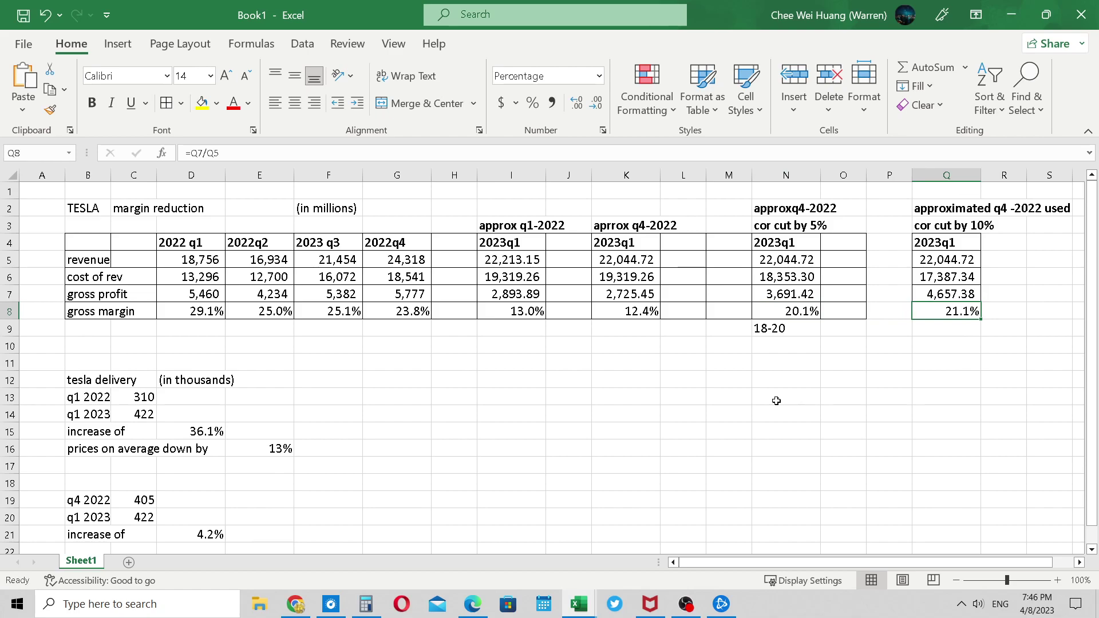
pyautogui.press('Left')
pyautogui.press('Left')
pyautogui.press('Left')
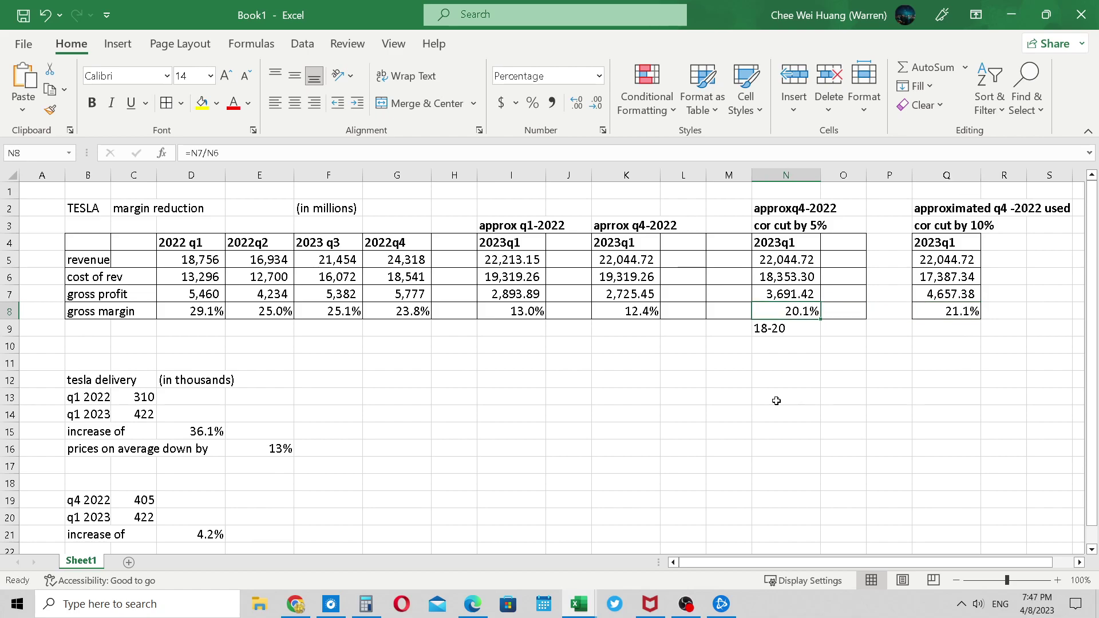
pyautogui.press('Down')
pyautogui.press('Down')
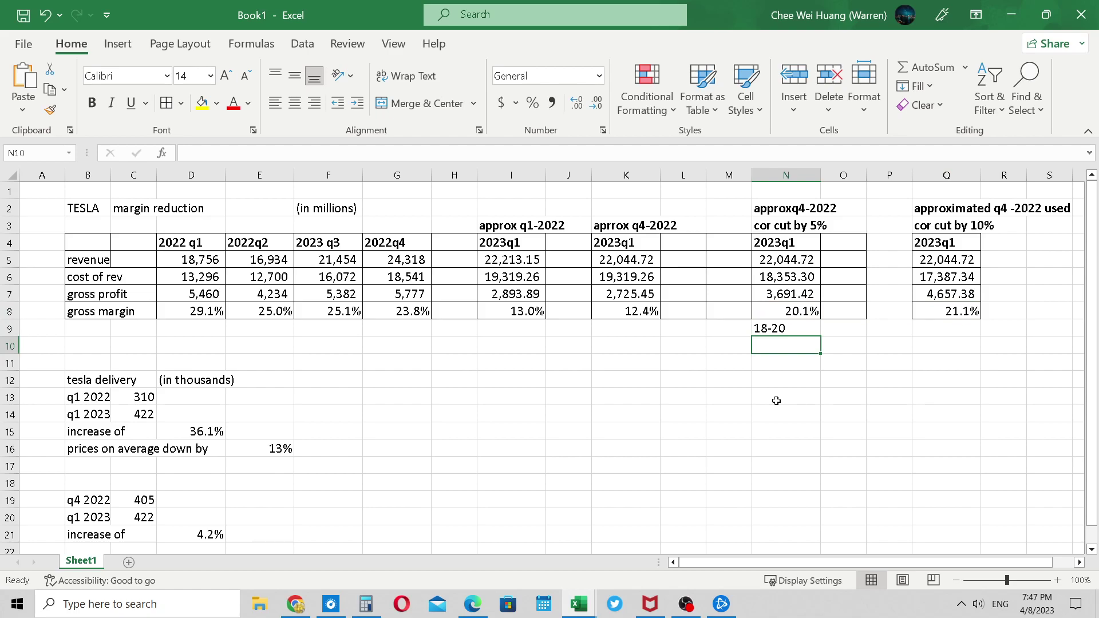
# Change the expected-range note in N9 to 17-20.
pyautogui.press('Up')
pyautogui.write('17-20')
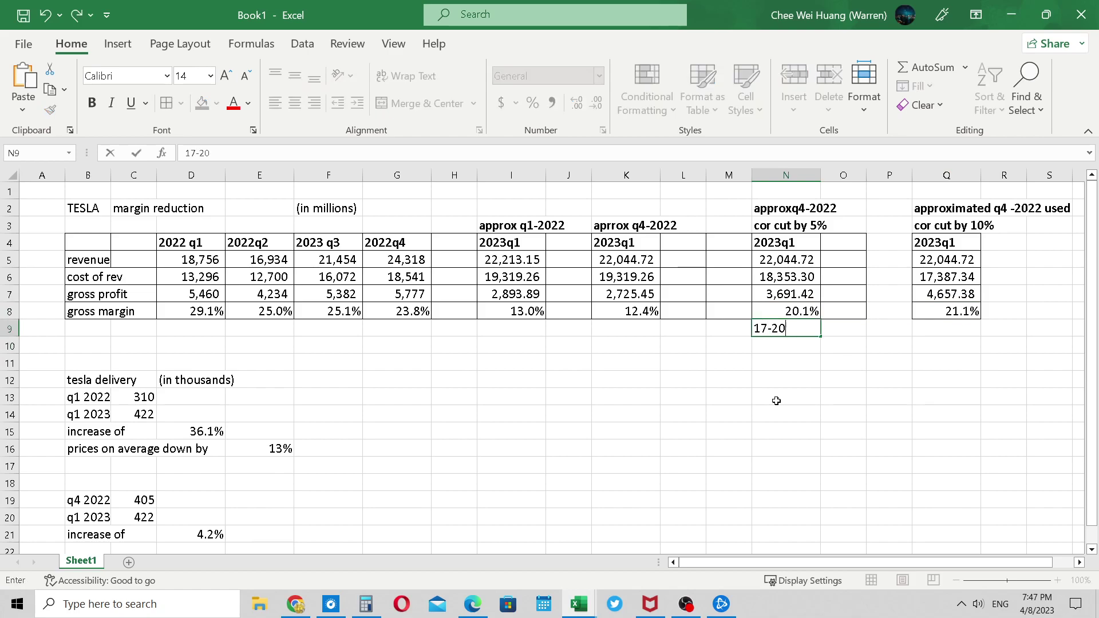
pyautogui.press('Return')
pyautogui.press('Up')
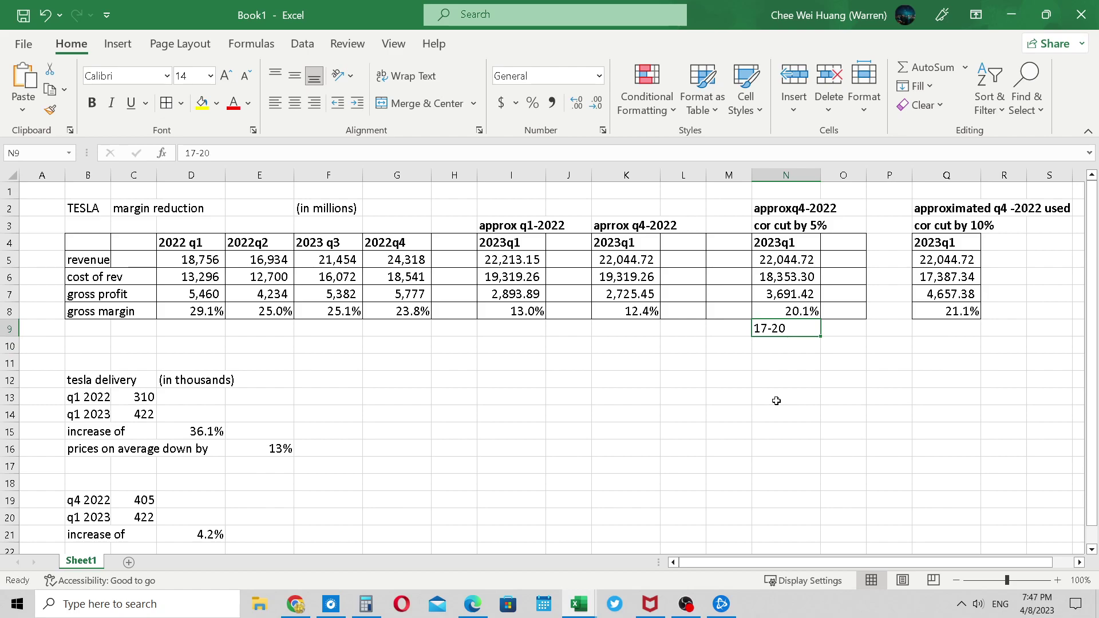
pyautogui.press('Down')
pyautogui.press('Up')
pyautogui.press('Up')
# Make the gross margin label in B8 bold, italic and underlined.
pyautogui.press('Left')
pyautogui.press('Left')
pyautogui.press('Home')
pyautogui.press('Right')
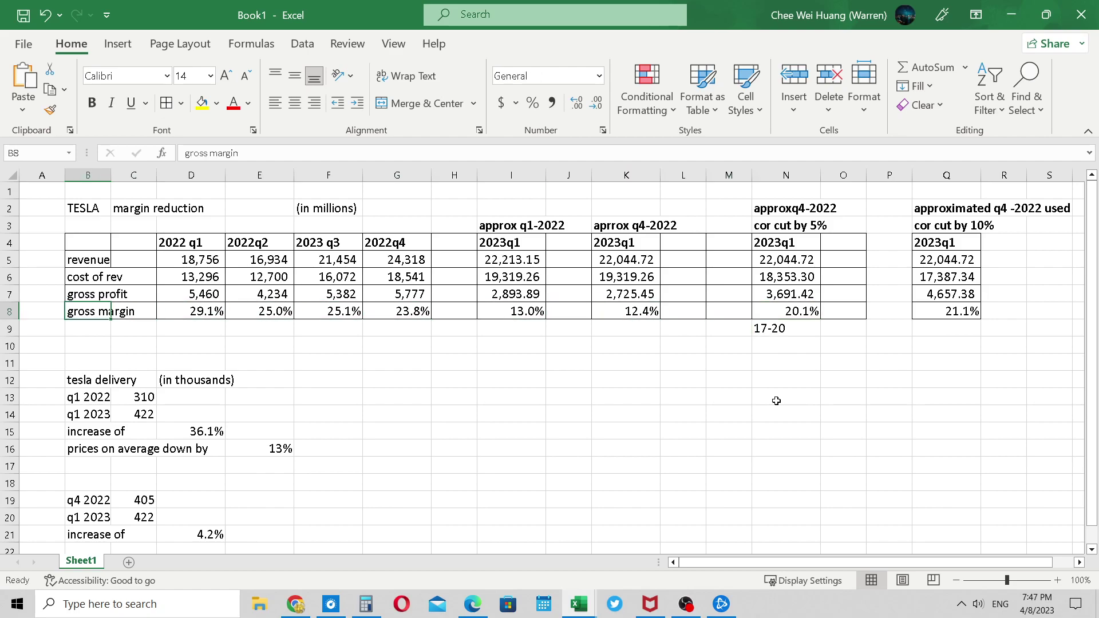
pyautogui.click(98, 107)
pyautogui.click(112, 105)
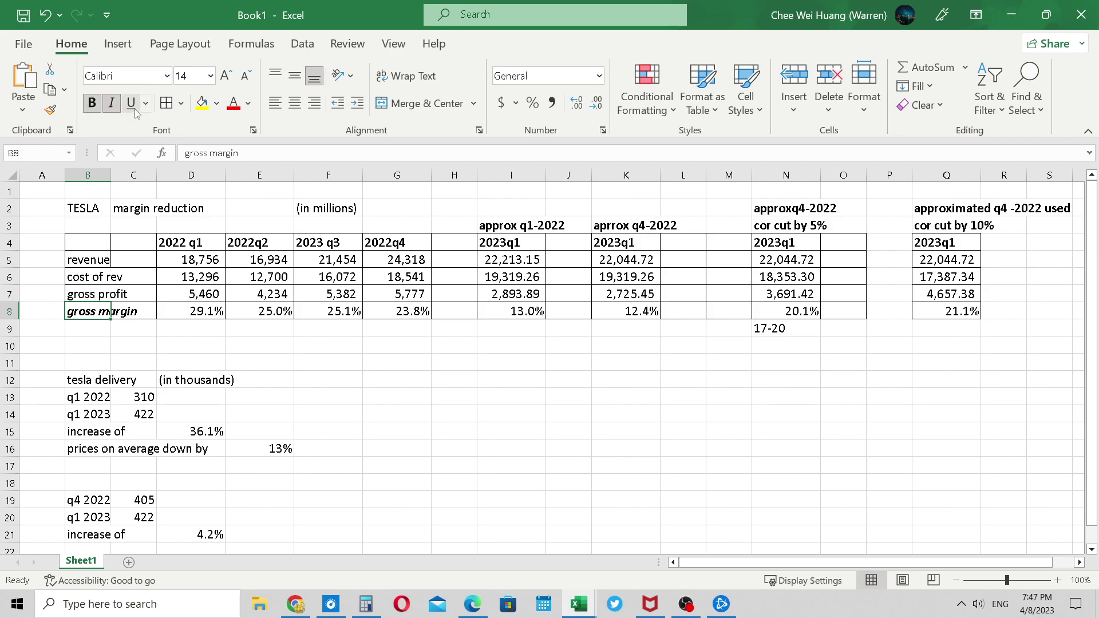
pyautogui.click(131, 103)
pyautogui.click(240, 351)
pyautogui.click(612, 352)
pyautogui.click(813, 351)
pyautogui.click(844, 348)
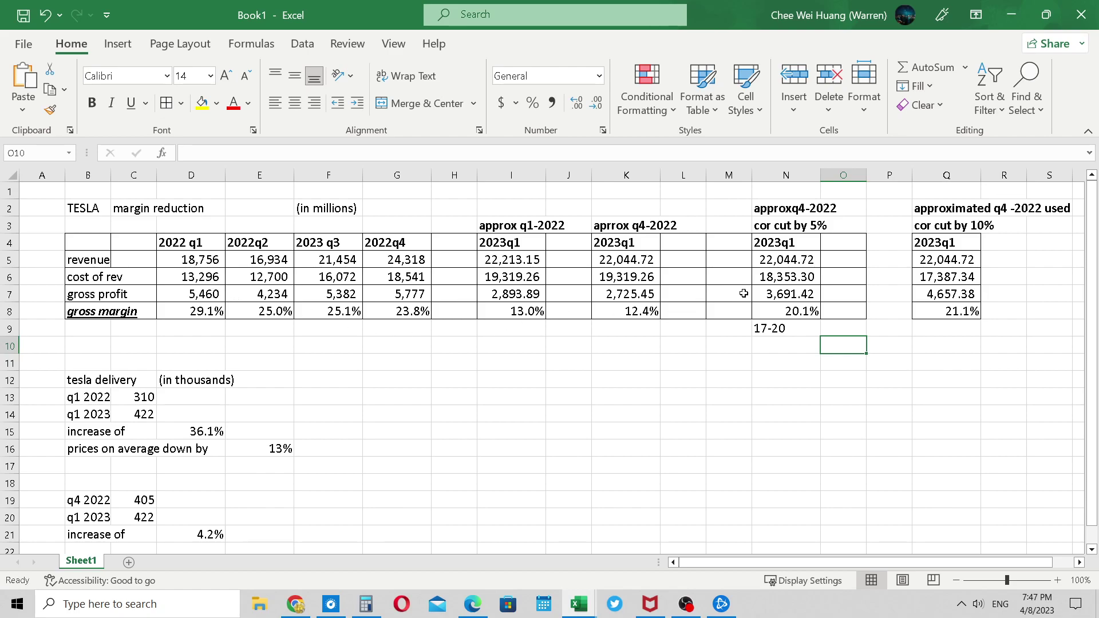
pyautogui.click(514, 279)
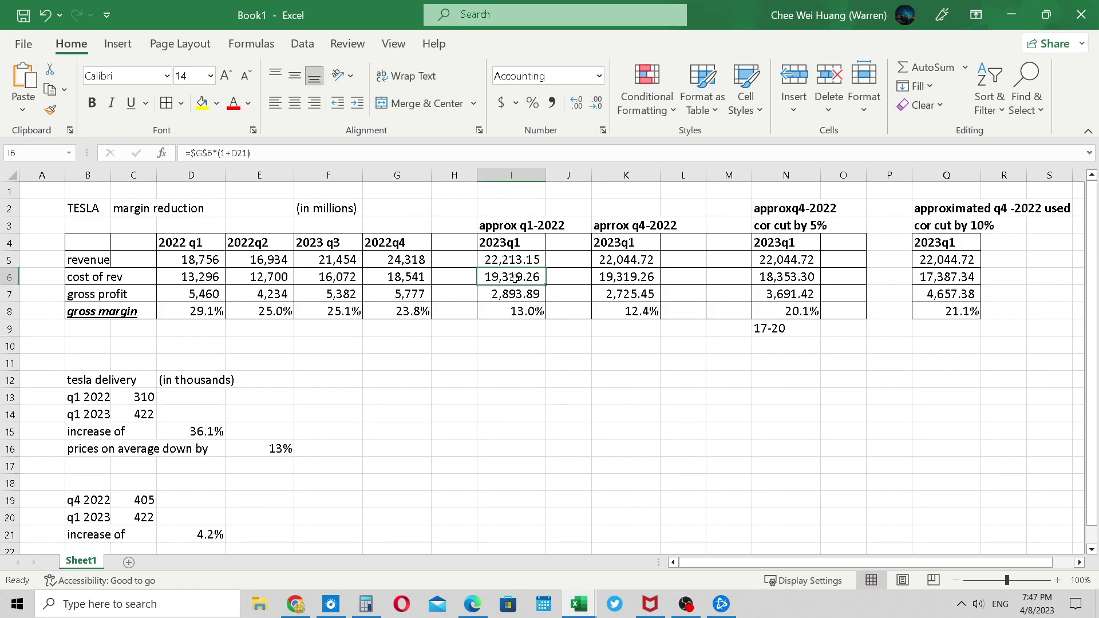
pyautogui.click(530, 315)
pyautogui.click(632, 315)
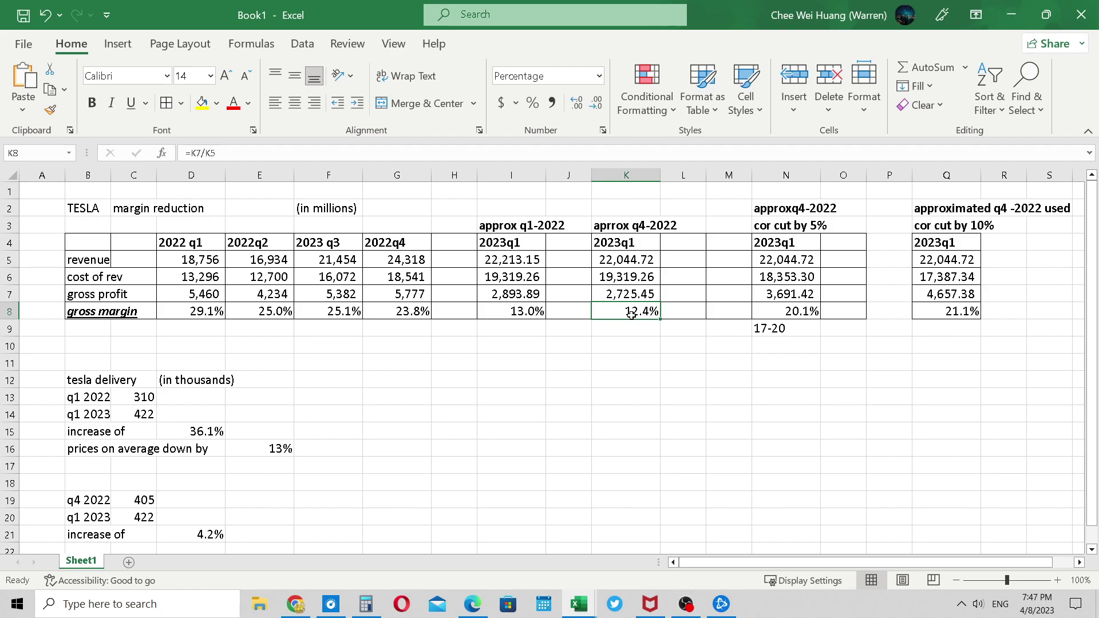
pyautogui.press('Up')
pyautogui.press('Up')
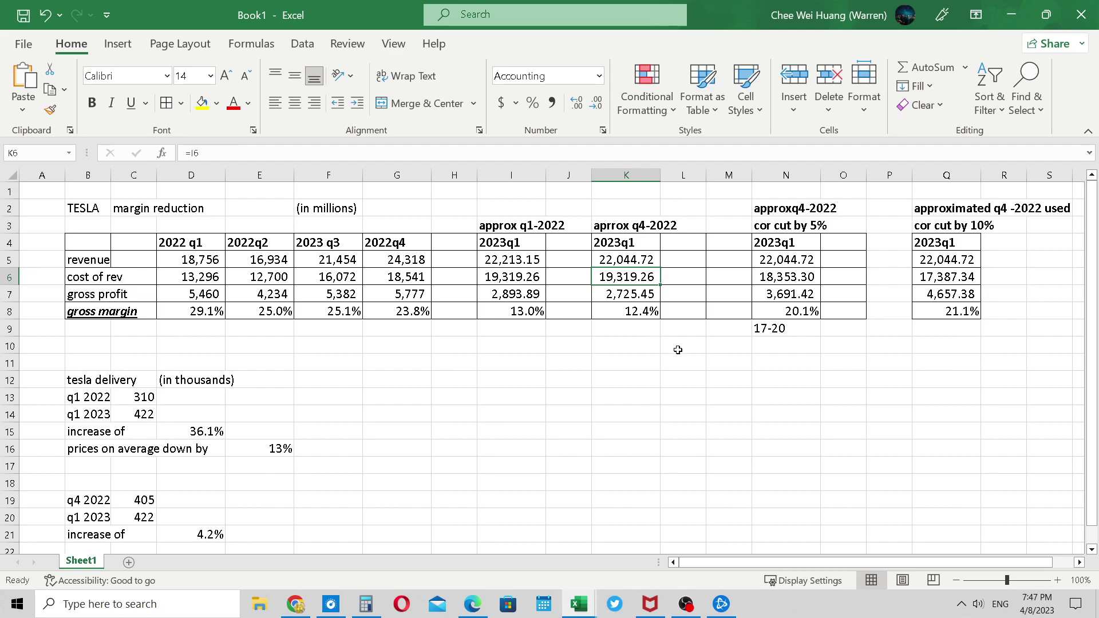
pyautogui.click(963, 603)
pyautogui.moveTo(778, 205); pyautogui.dragTo(756, 332)
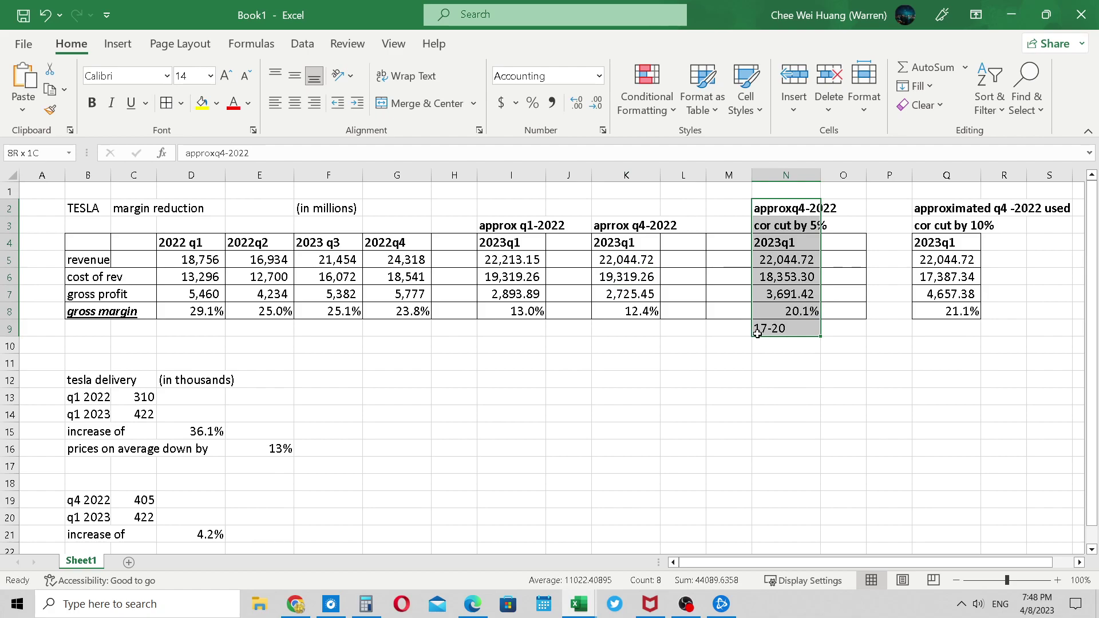
pyautogui.moveTo(757, 334); pyautogui.dragTo(782, 327)
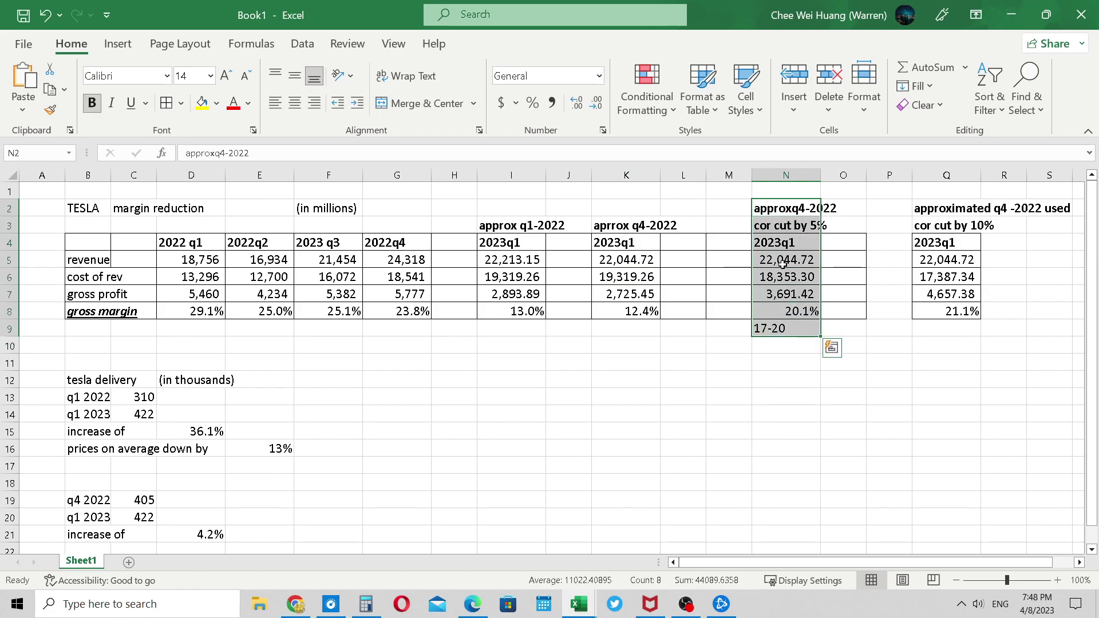
pyautogui.click(795, 230)
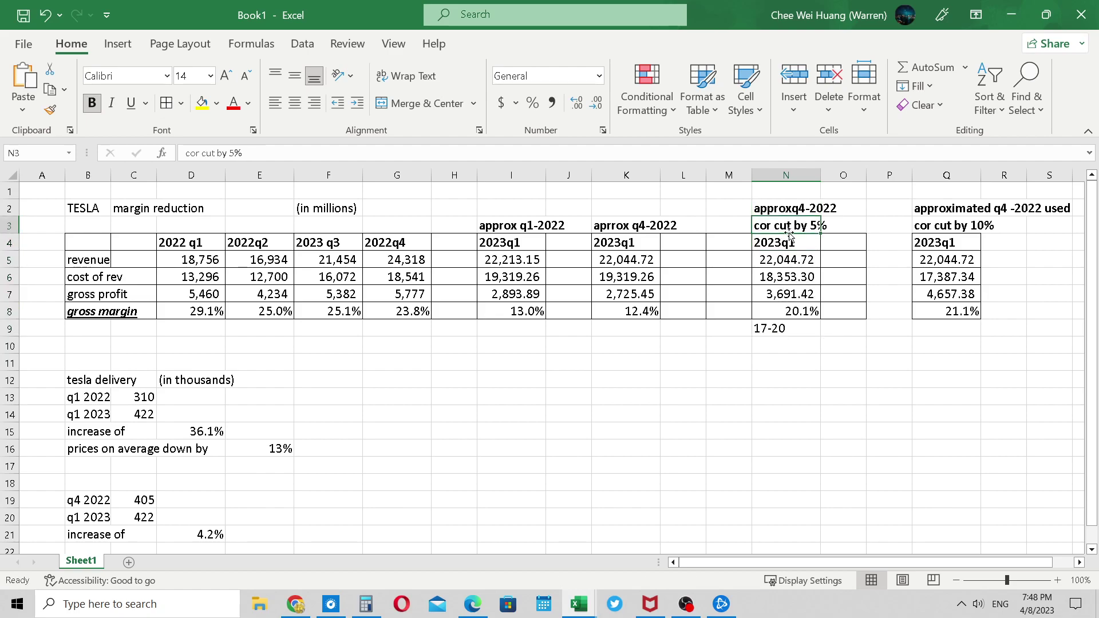
pyautogui.click(800, 261)
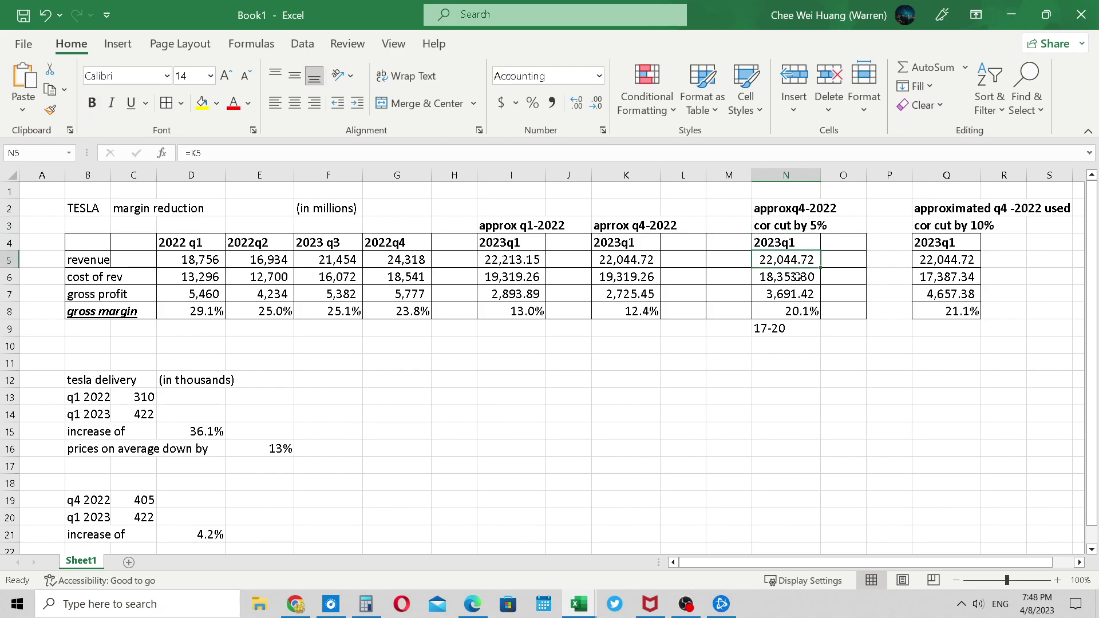
pyautogui.click(798, 277)
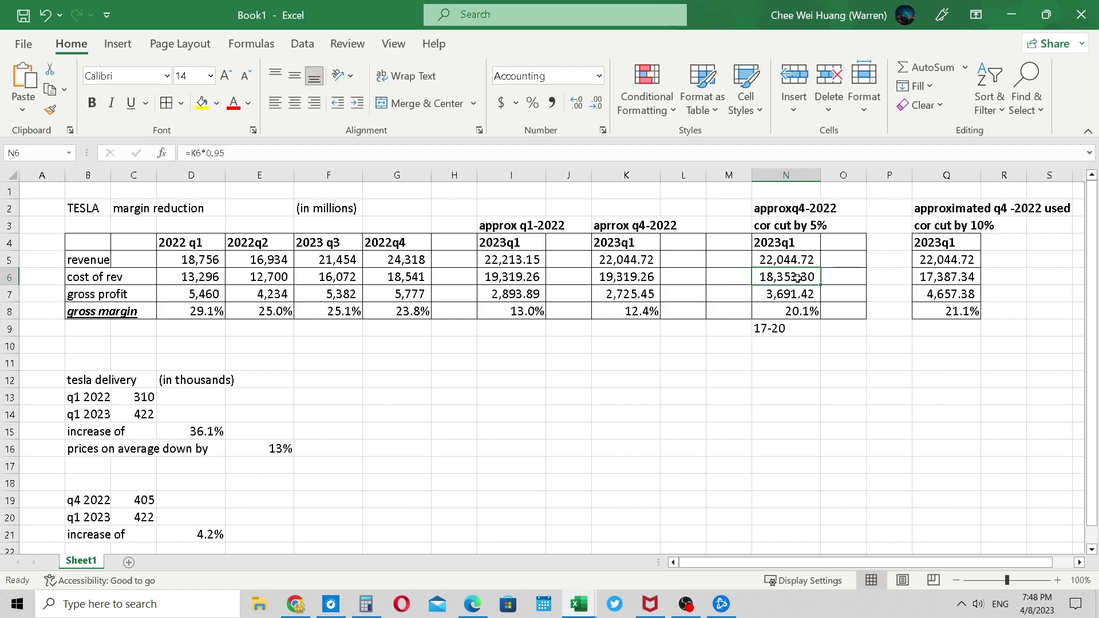
pyautogui.click(797, 264)
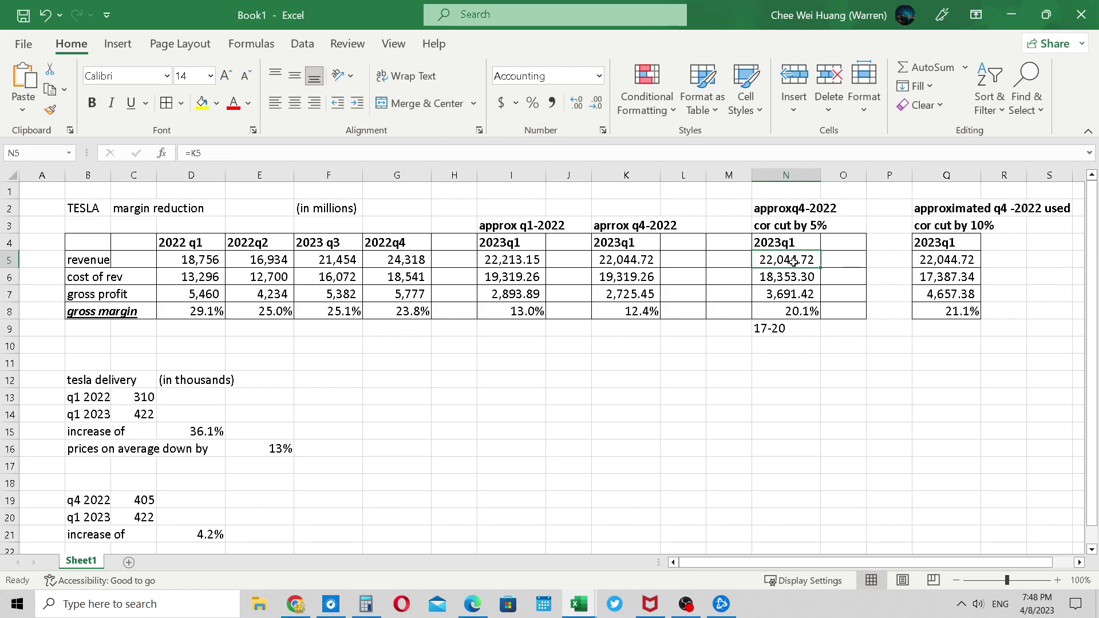
pyautogui.click(288, 451)
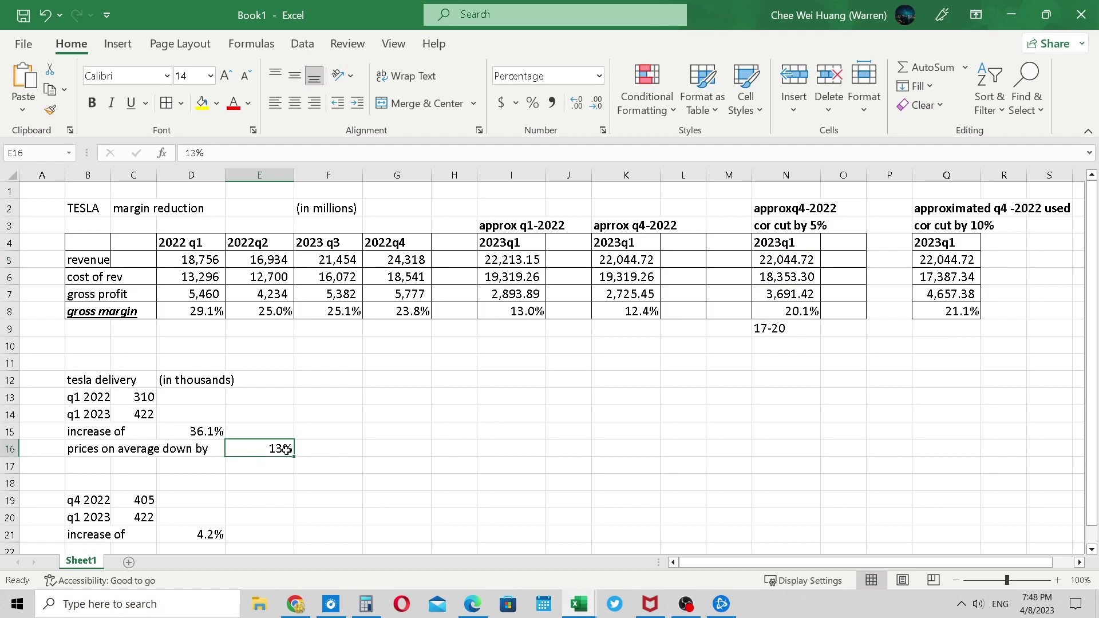
pyautogui.click(351, 452)
pyautogui.click(405, 452)
pyautogui.click(307, 452)
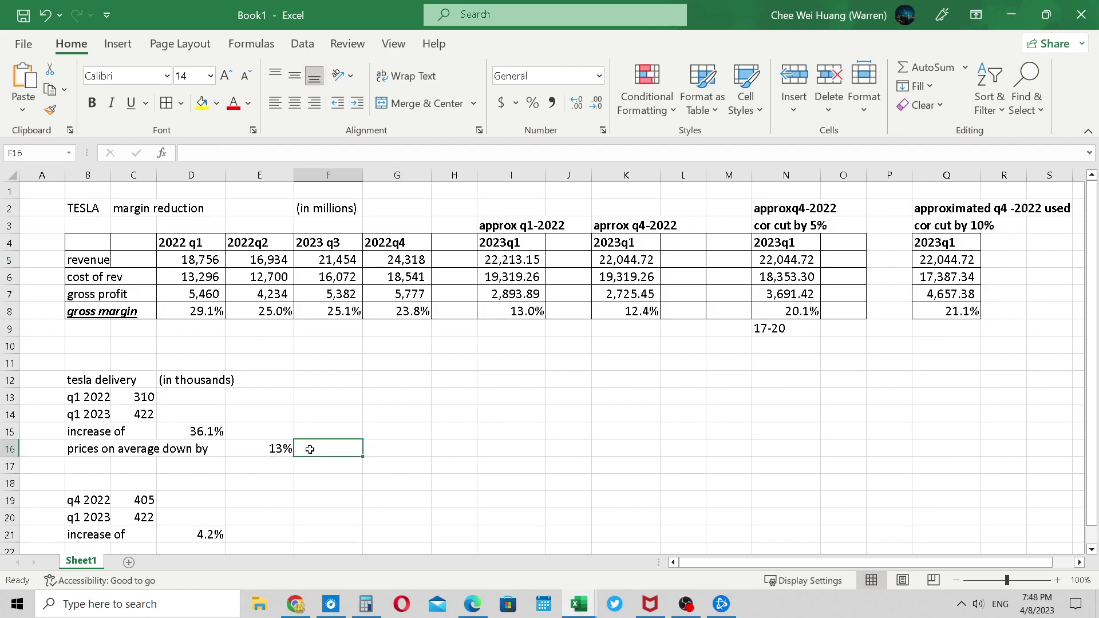
pyautogui.click(270, 452)
pyautogui.click(414, 454)
pyautogui.click(449, 456)
pyautogui.click(378, 452)
pyautogui.click(338, 452)
pyautogui.click(424, 450)
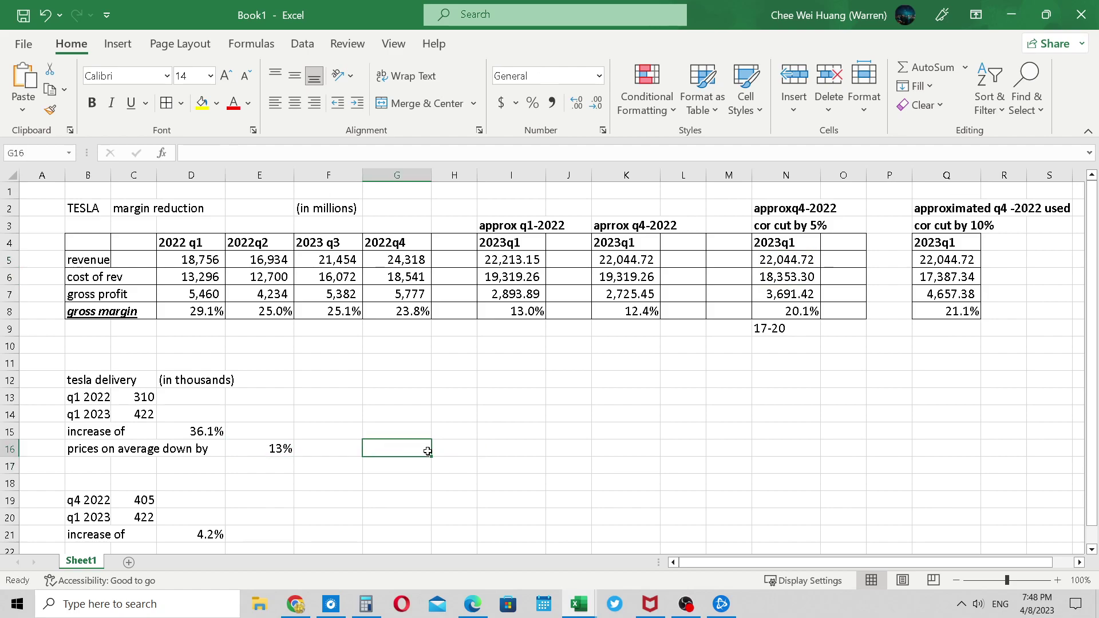
pyautogui.click(458, 452)
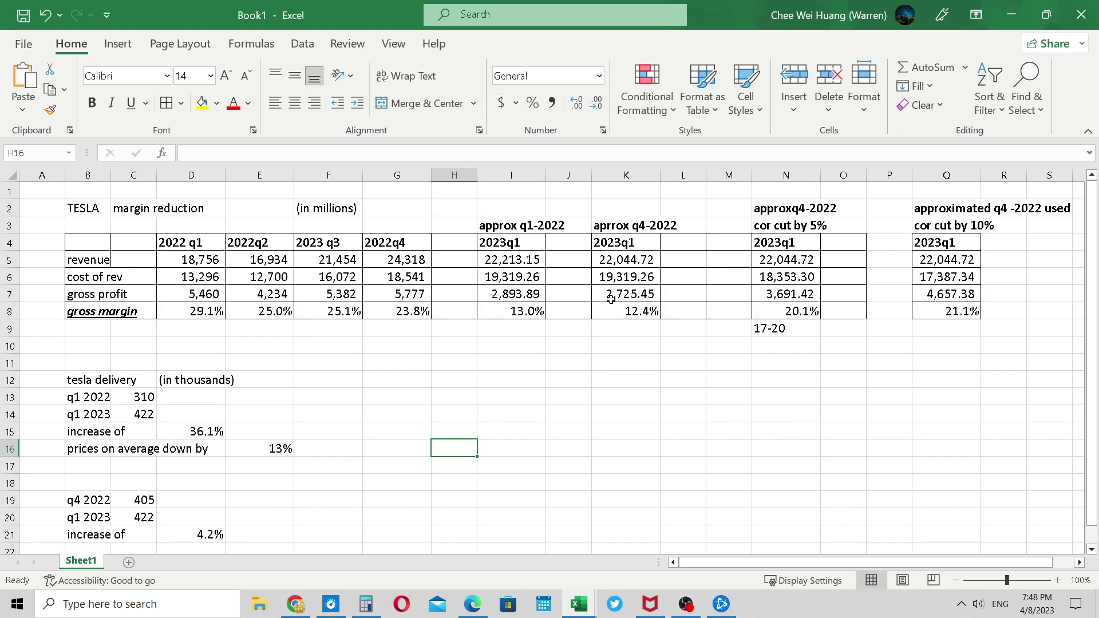
pyautogui.click(963, 606)
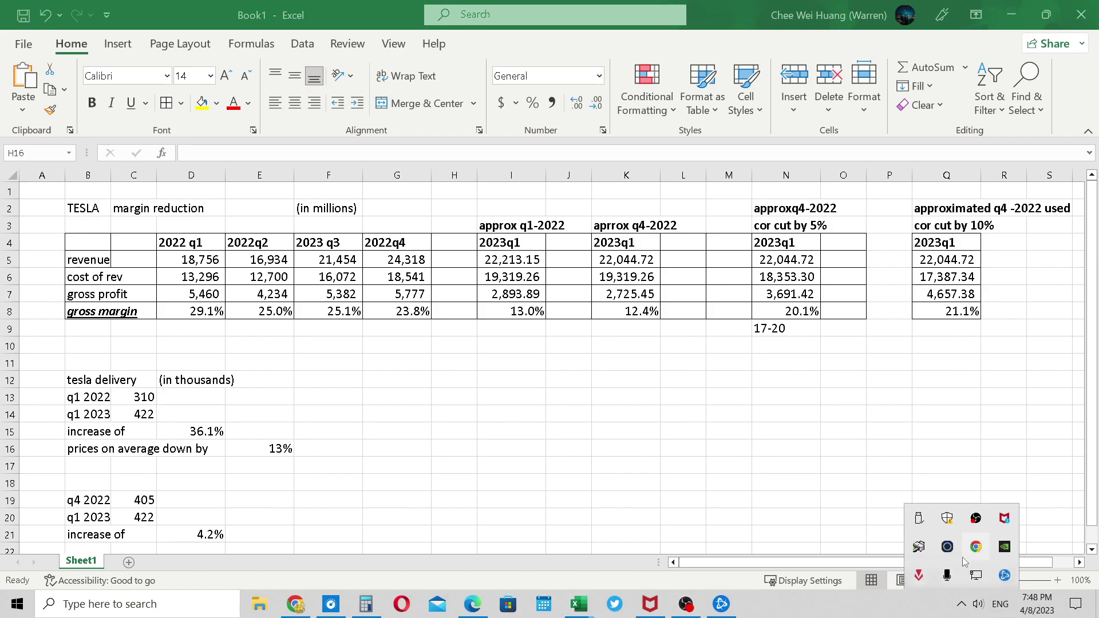